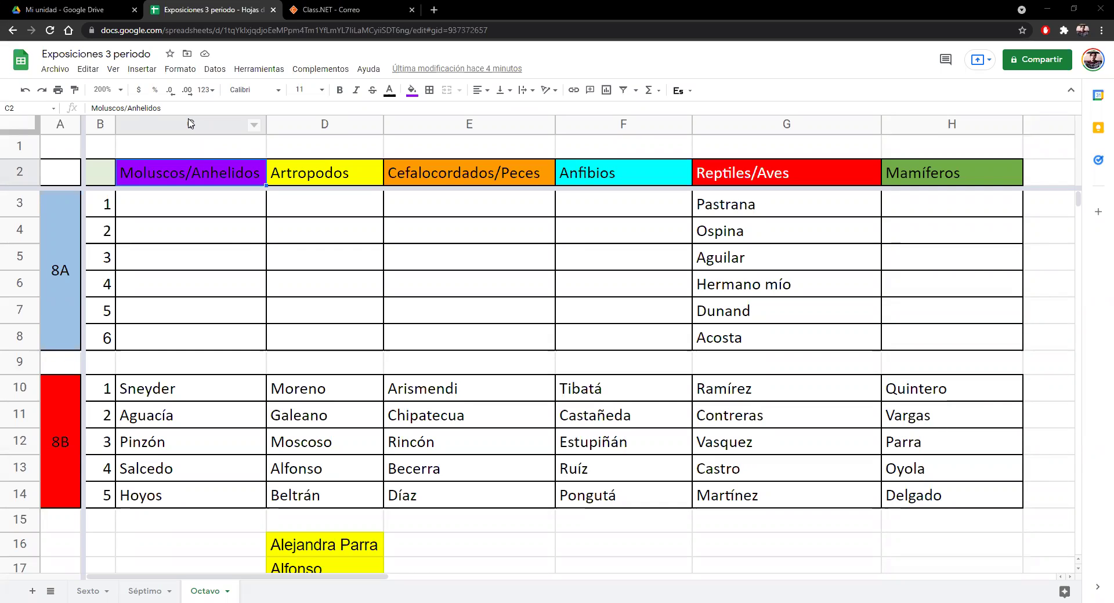
- Review the animal-group headers from Artropodos across to Mamíferos
left_click(293, 172)
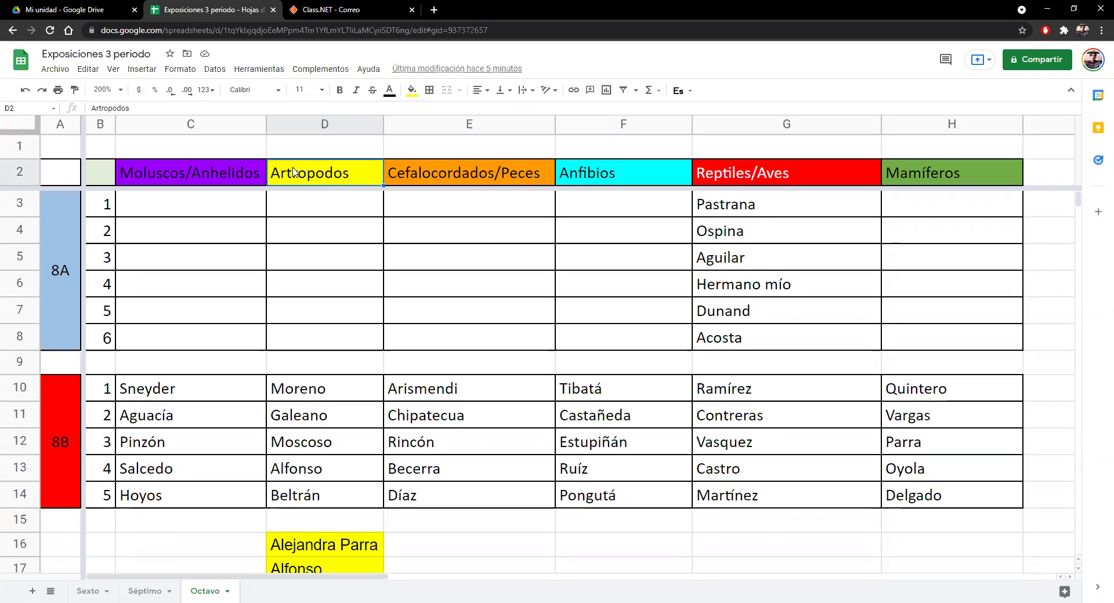
key("Right")
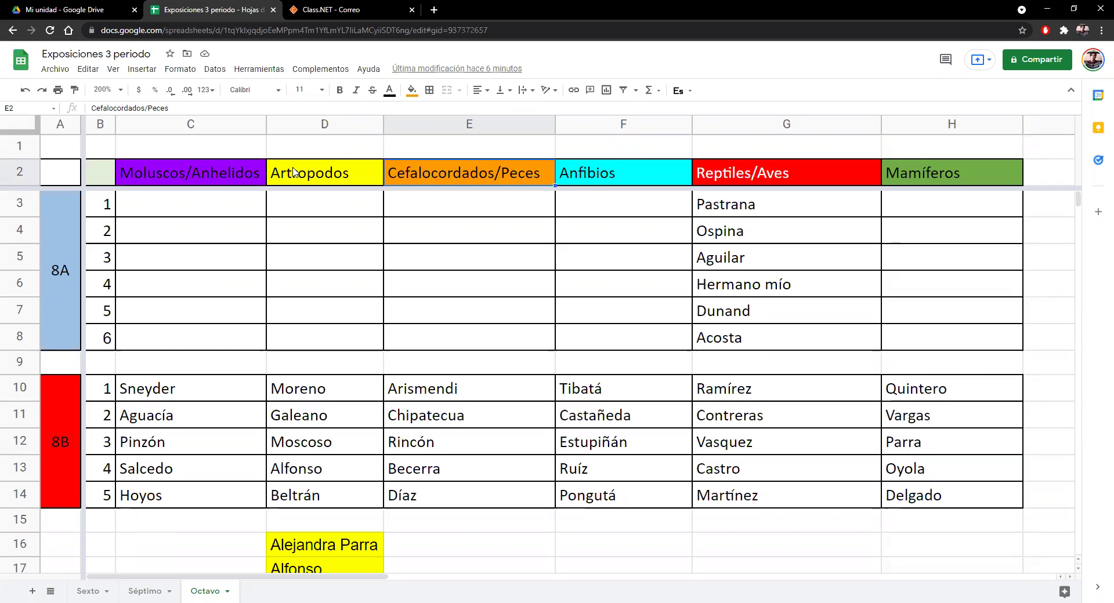
key("Right")
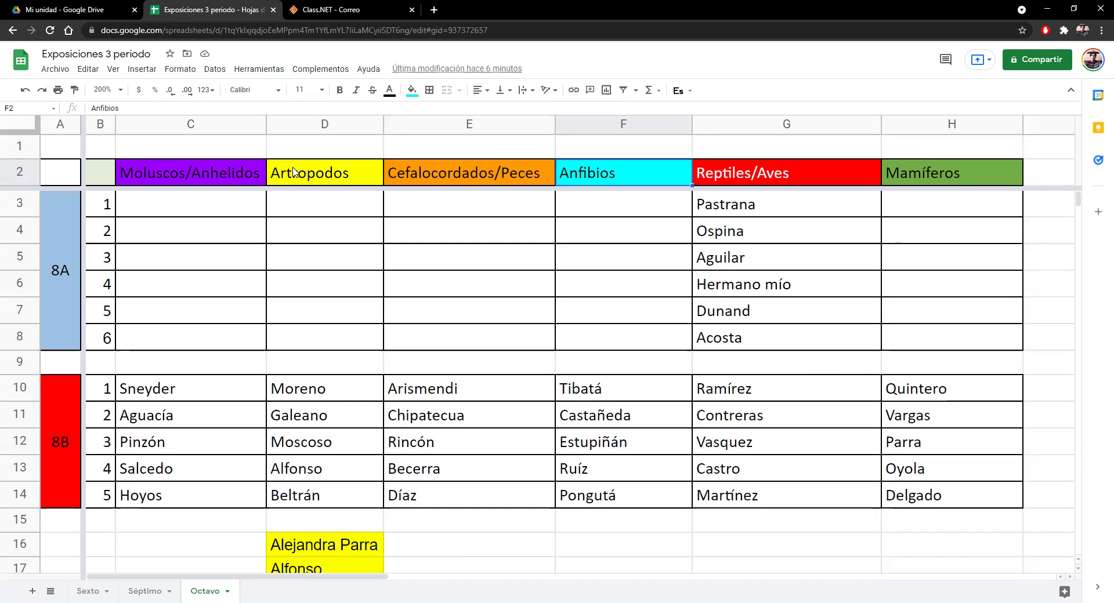
key("Down")
key("Right")
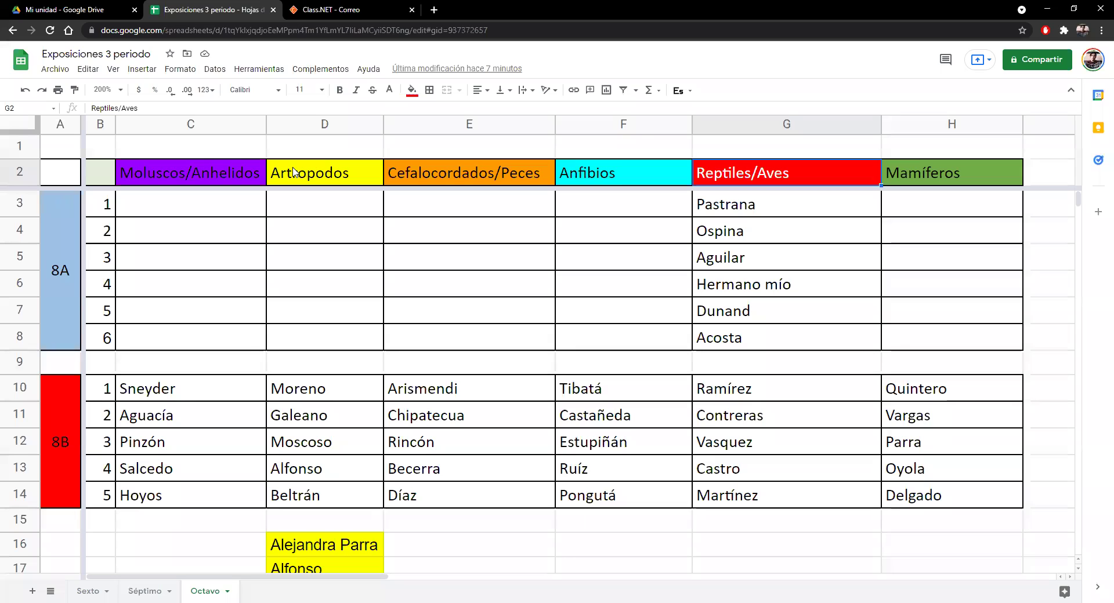
key("Right")
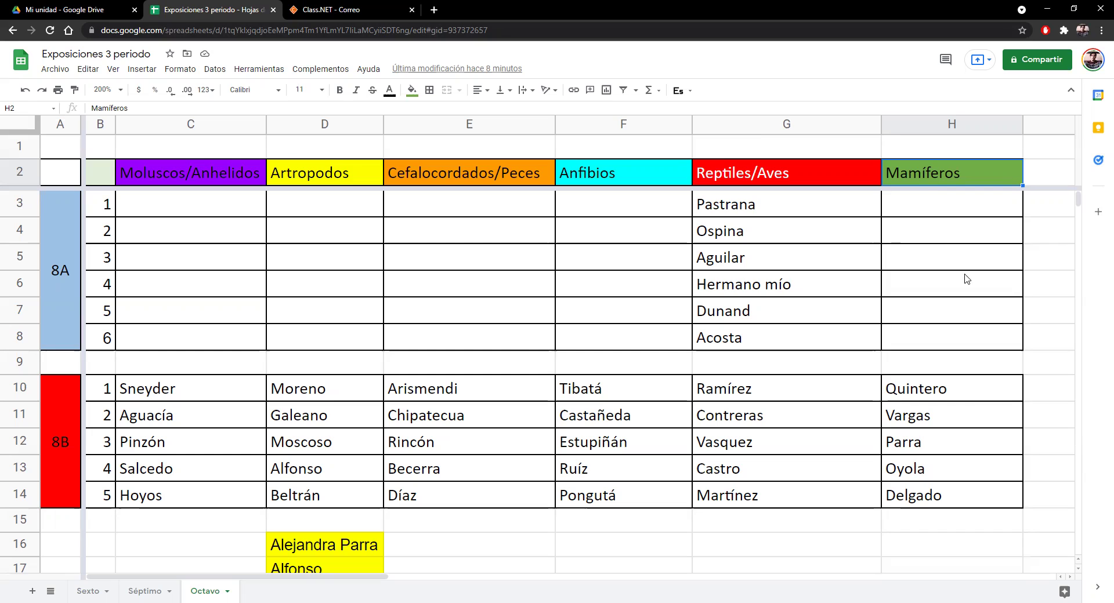
- Clear the Mamíferos header range with its 8A rows and check the Aguilar cell
left_click_drag(947, 345, 917, 177)
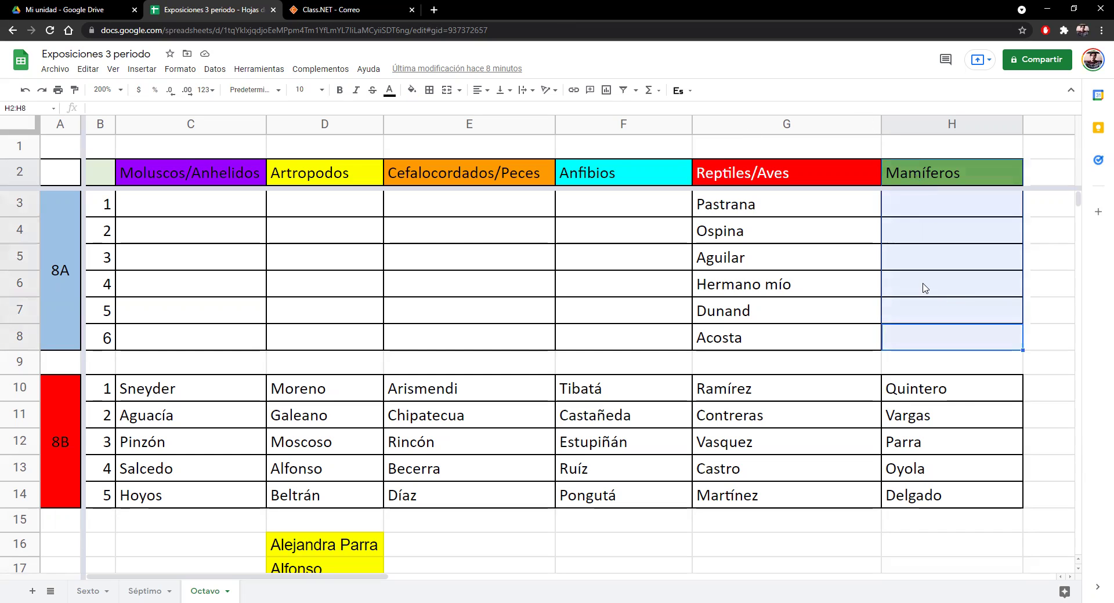
left_click(839, 261)
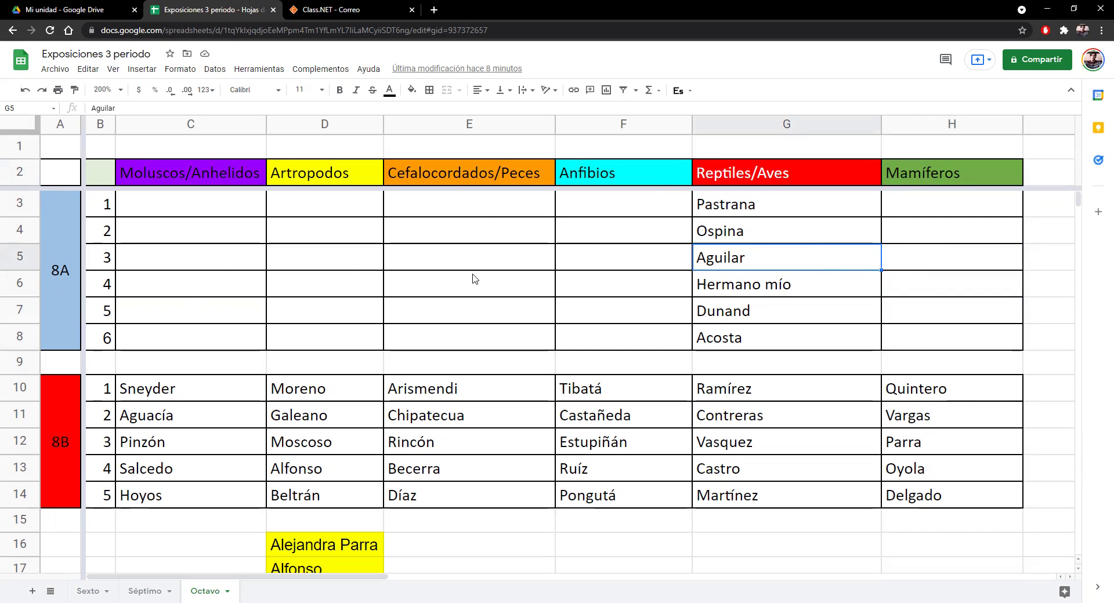
scroll(430, 314, "down", 2)
scroll(435, 309, "up", 2)
- Enter Tique in the first 8A Moluscos/Anhelidos cell
left_click(220, 204)
left_click(220, 177)
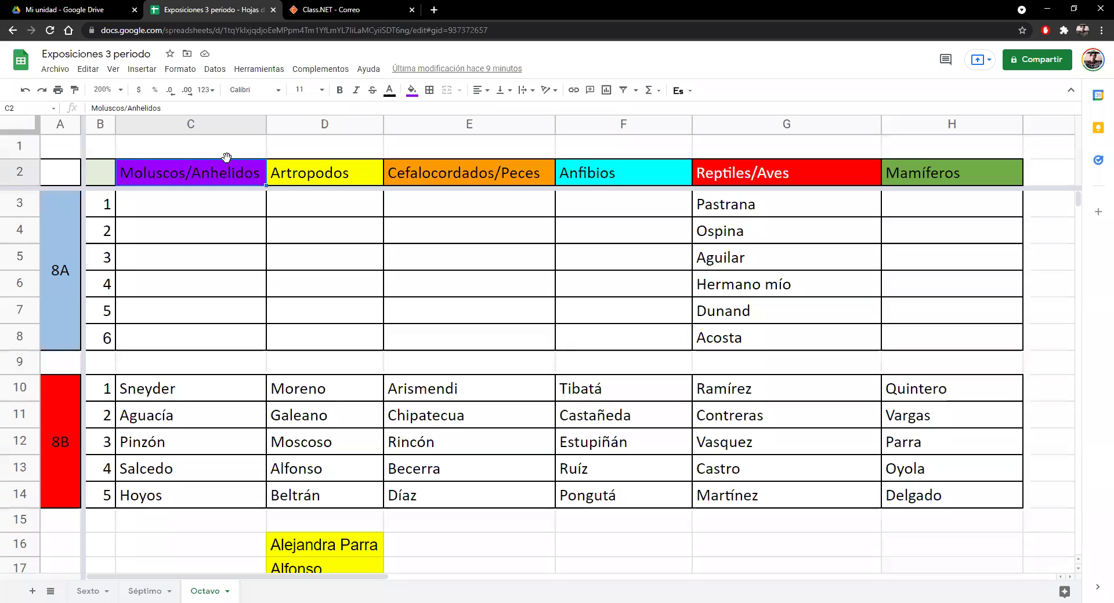
left_click(194, 204)
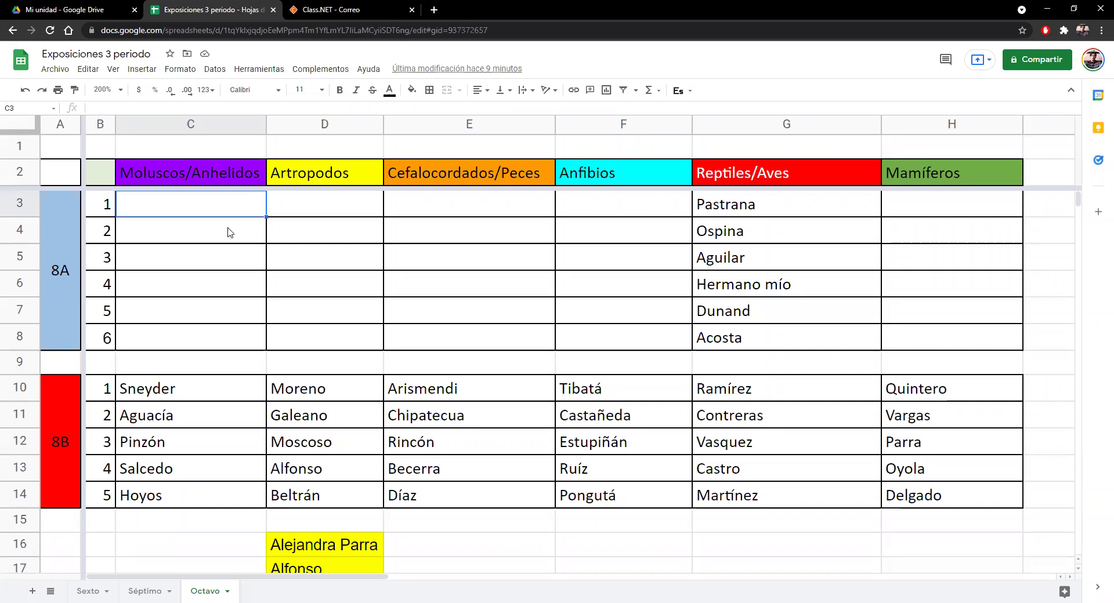
key("Right")
key("Left")
type("Tique")
key("Return")
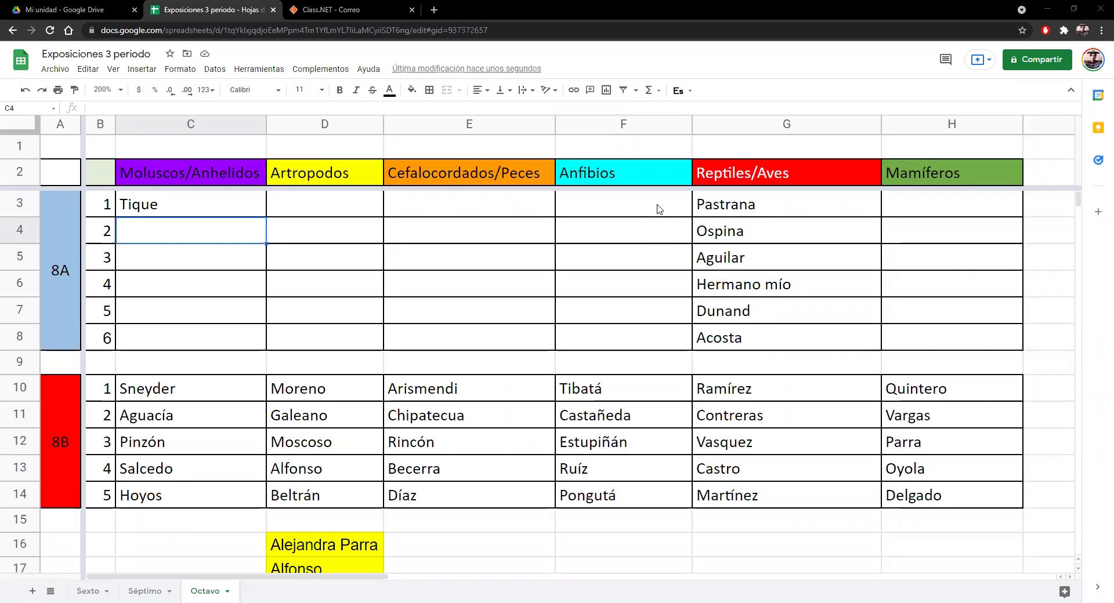
- Enter Mendoza in the second 8A Moluscos/Anhelidos cell, C4
double_click(207, 232)
type("Mendoza")
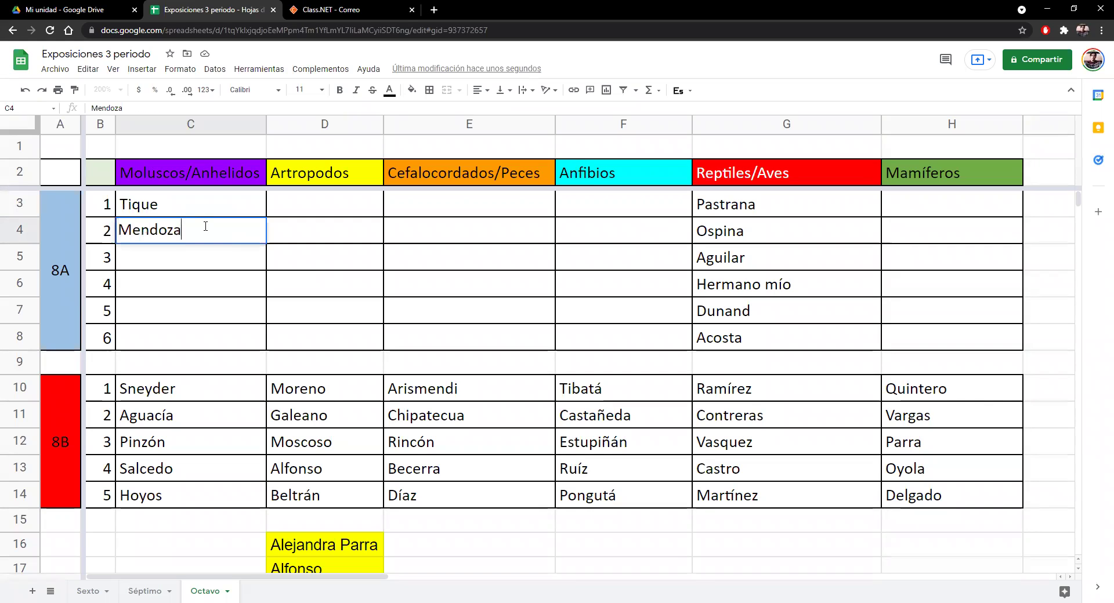
key("Return")
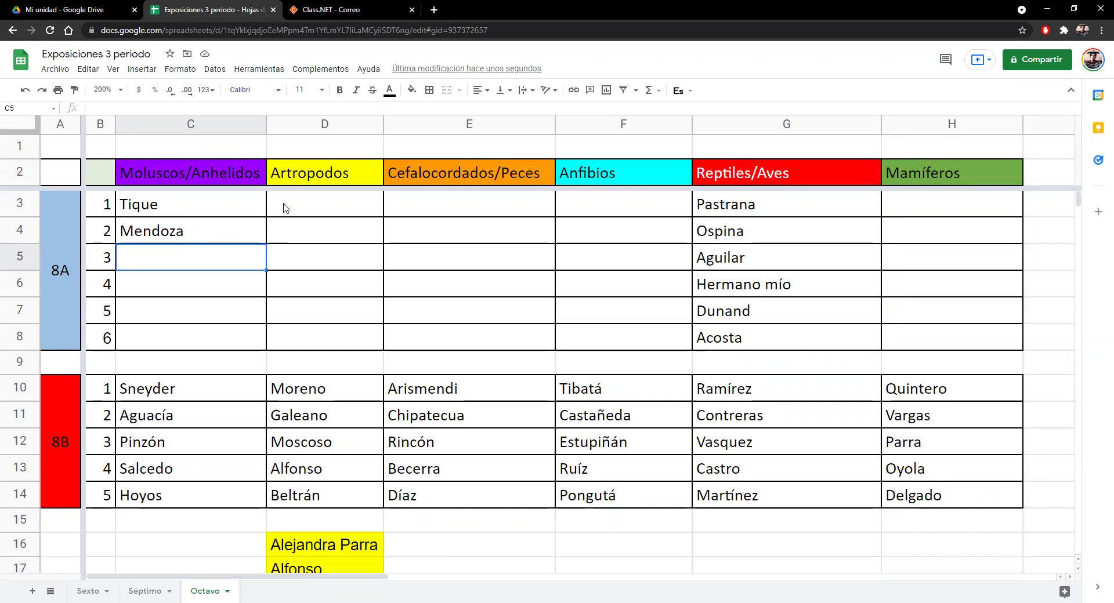
left_click(221, 231)
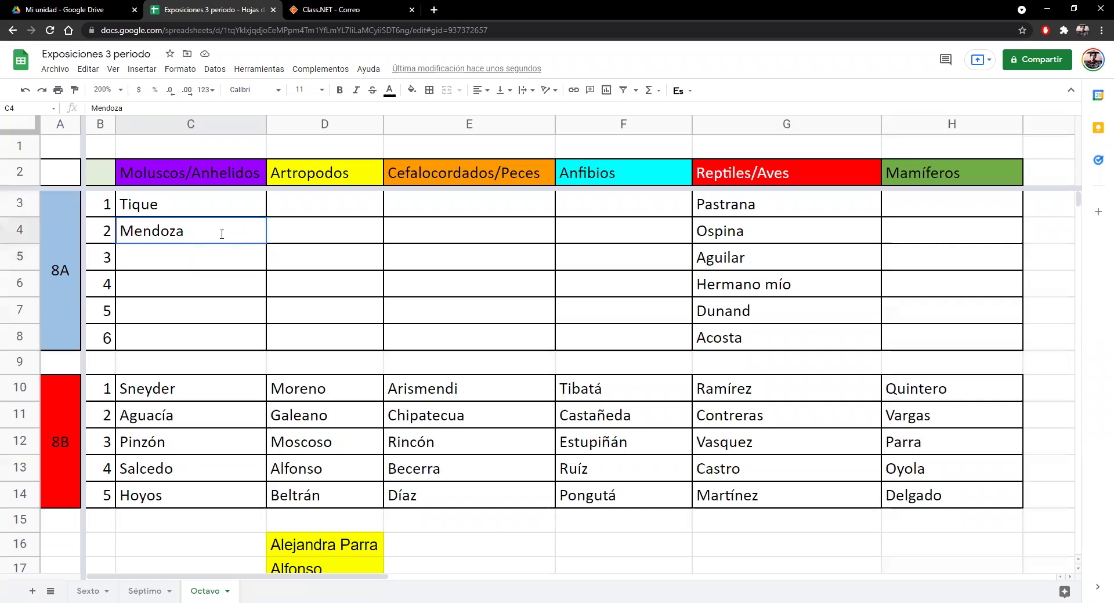
double_click(193, 260)
type("Romer")
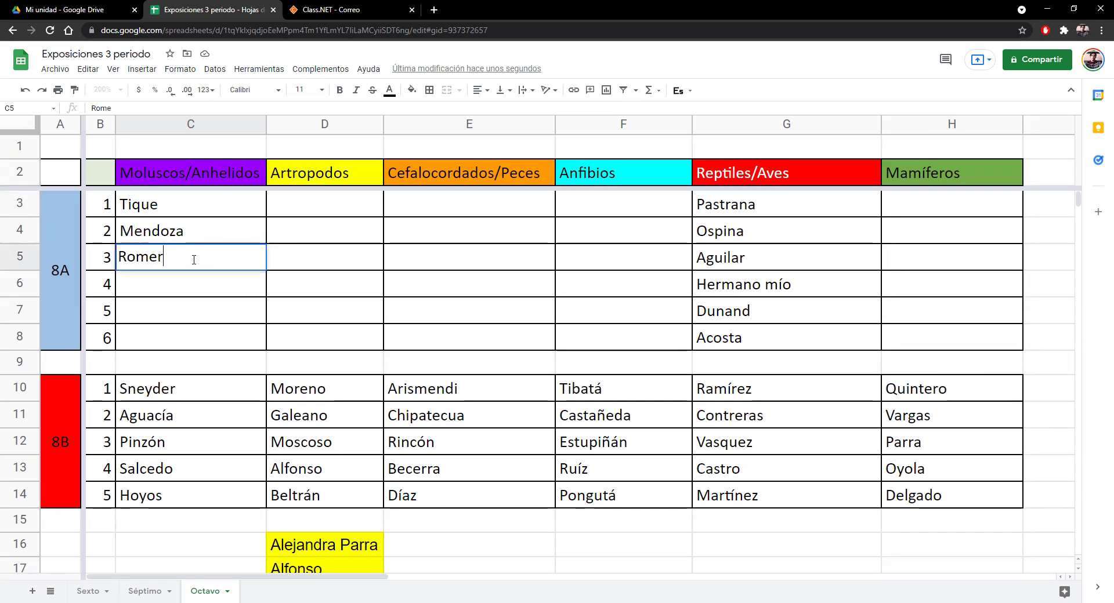
type("o Urrego")
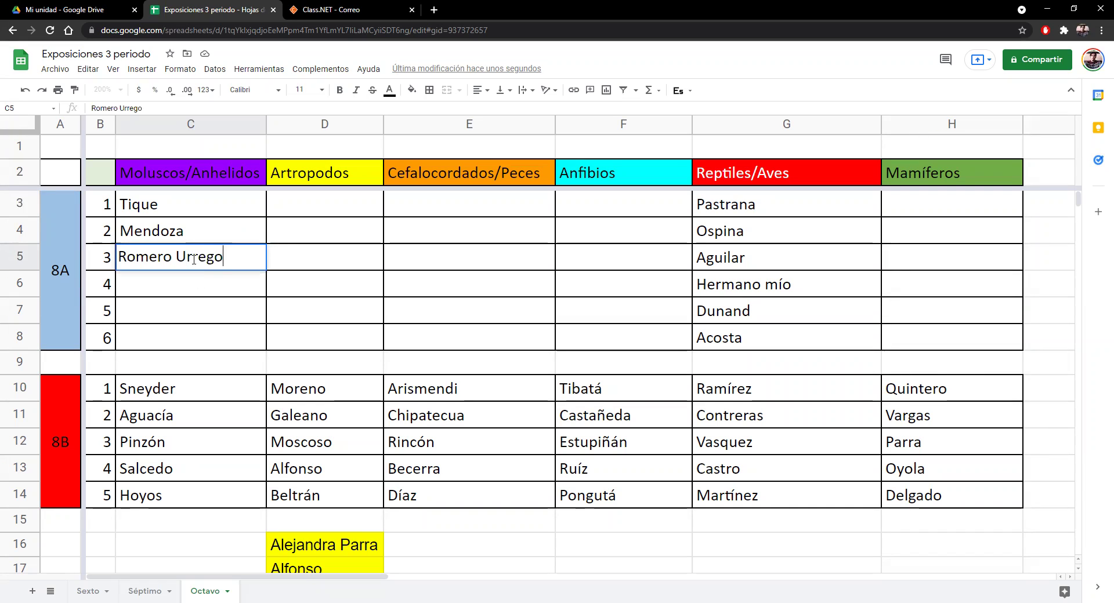
double_click(198, 232)
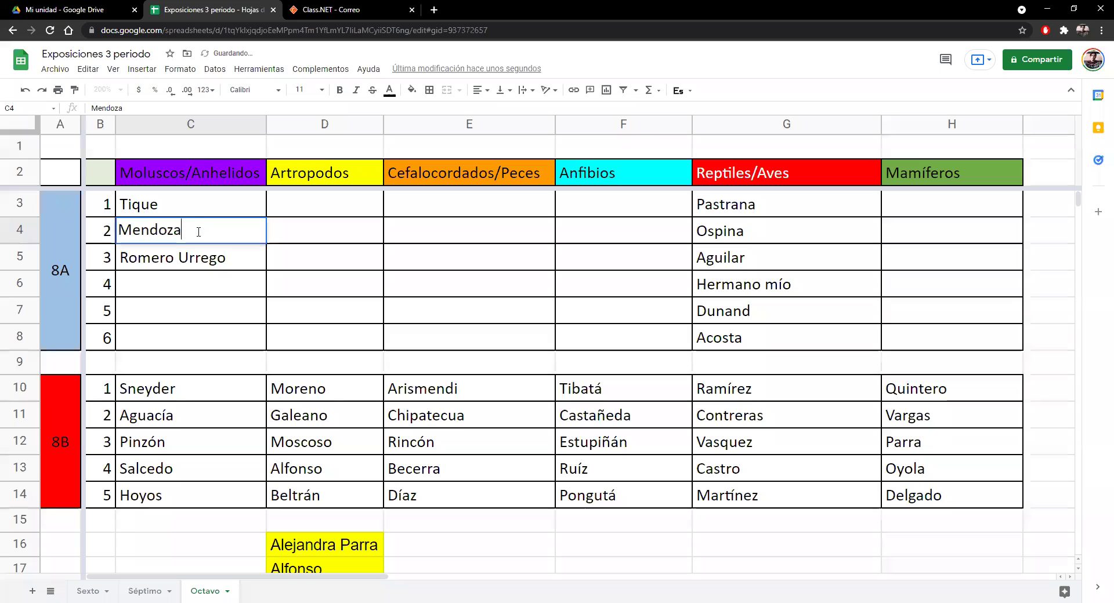
type("Rojas")
key("Return")
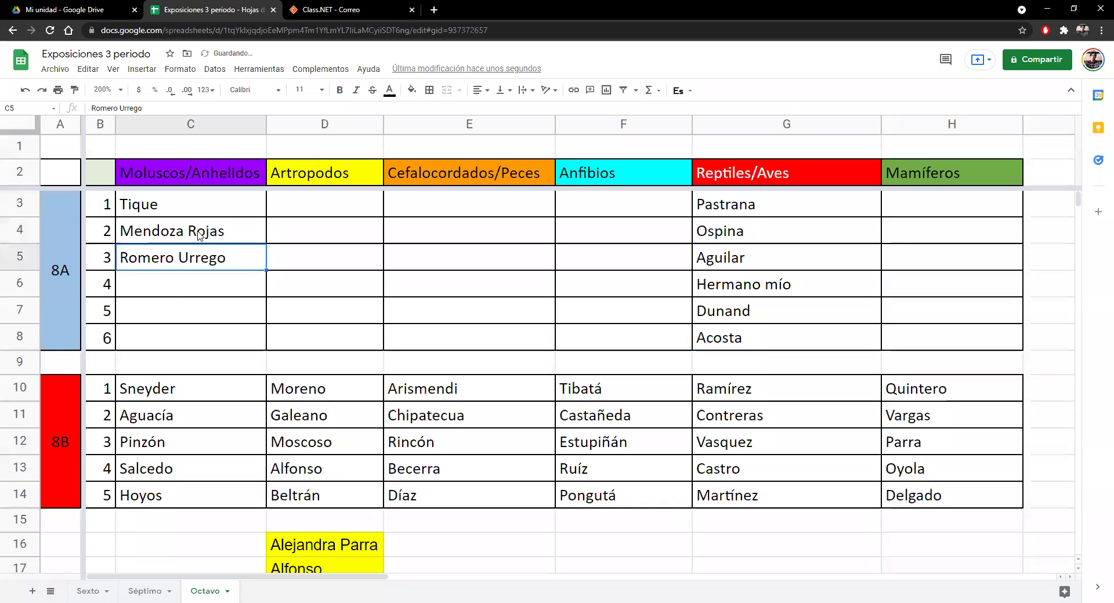
left_click(176, 294)
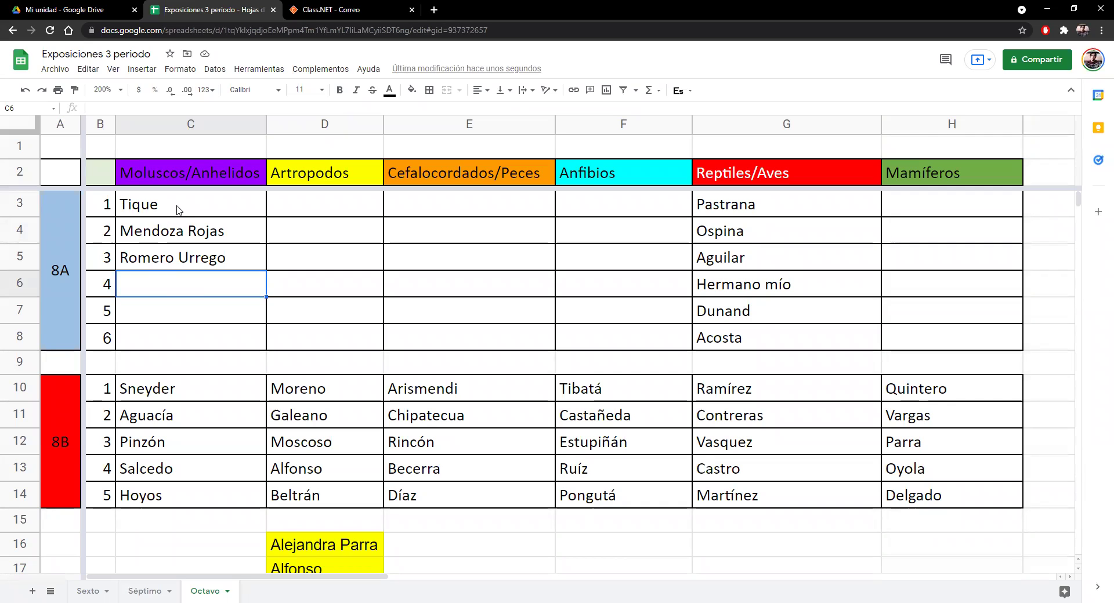
left_click(305, 216)
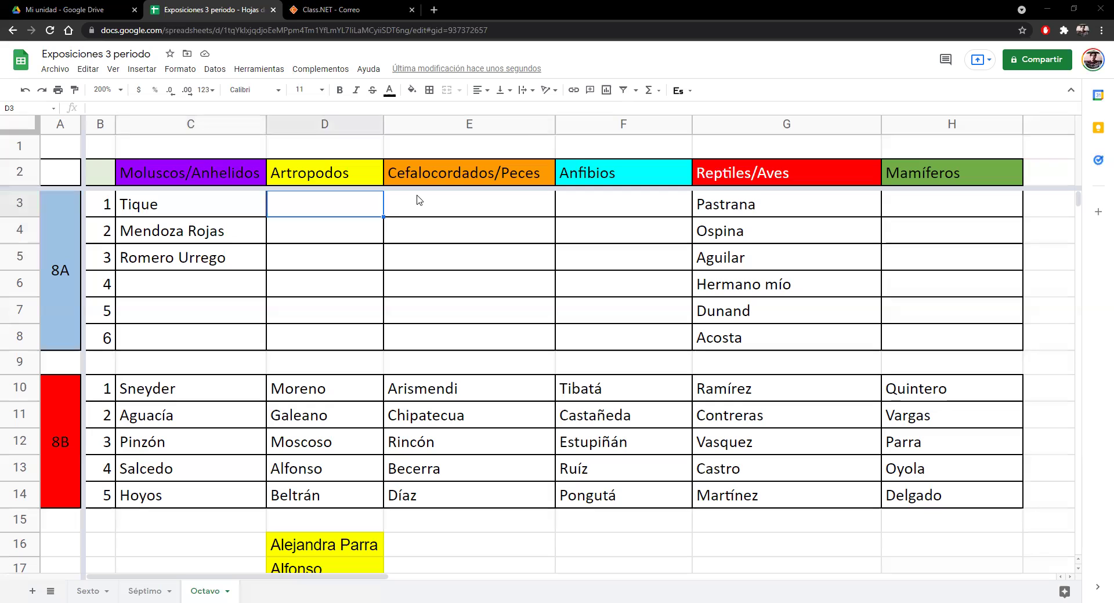
- Enter Espitia in E3 and Osorio in E4 under Cefalocordados/Peces
left_click(496, 208)
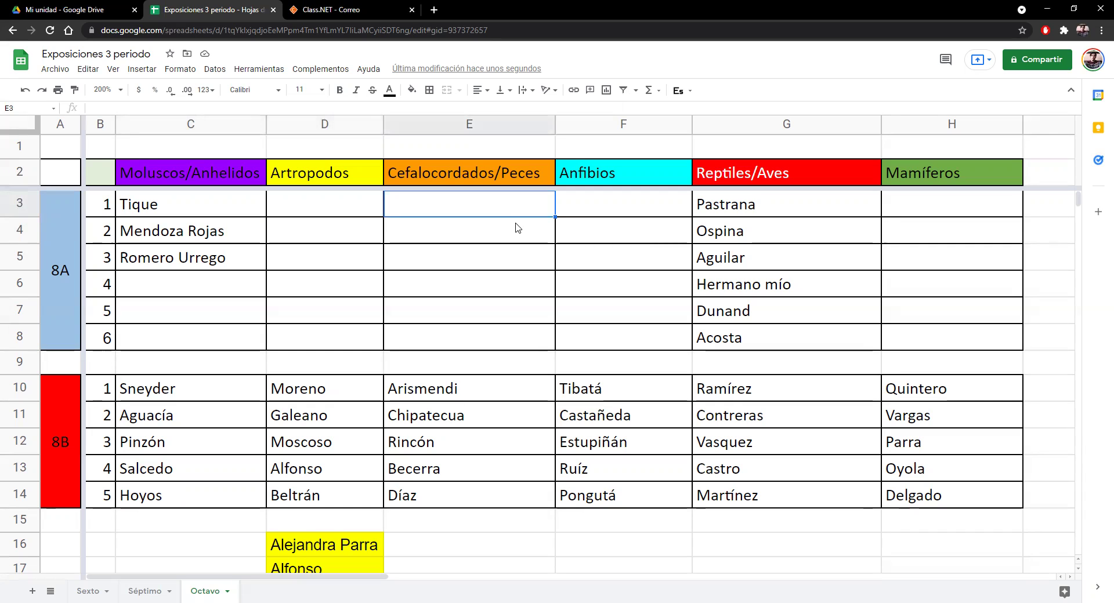
type("E")
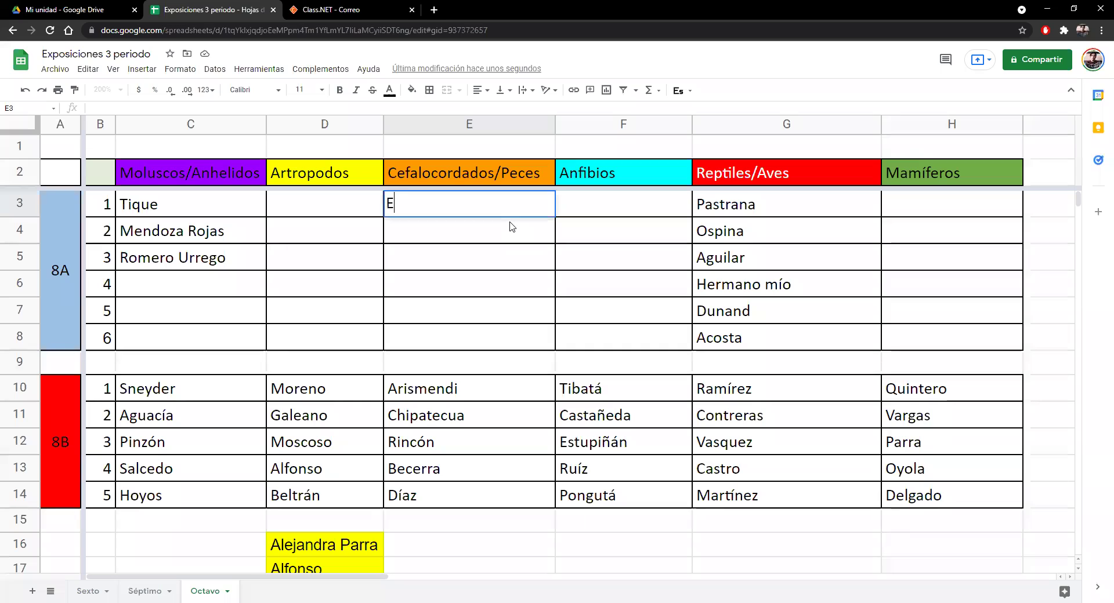
type("spitia")
key("Return")
type("Osorio")
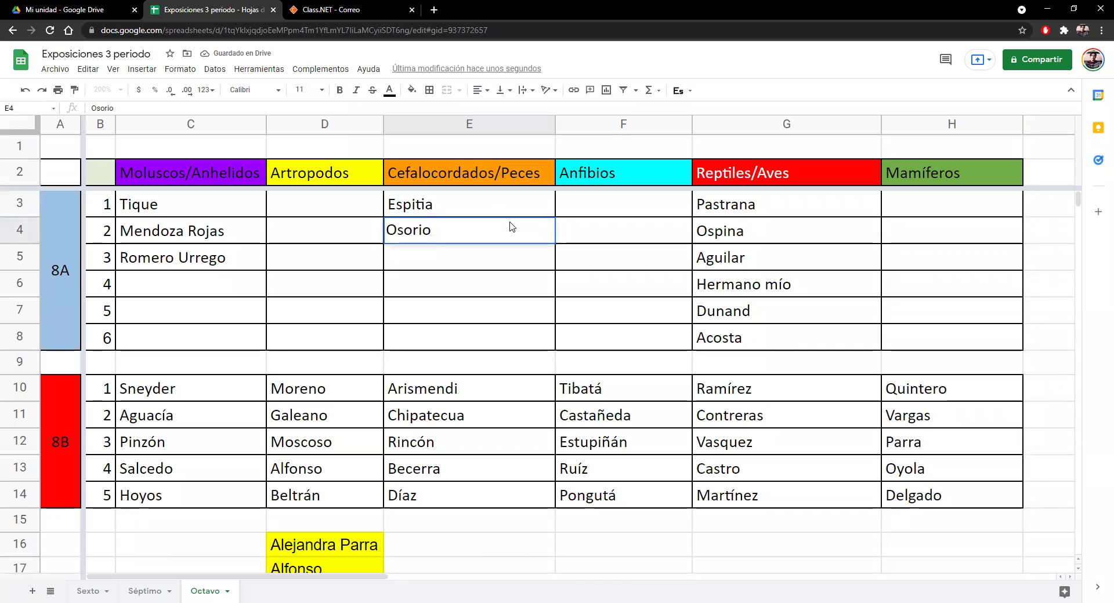
left_click(454, 262)
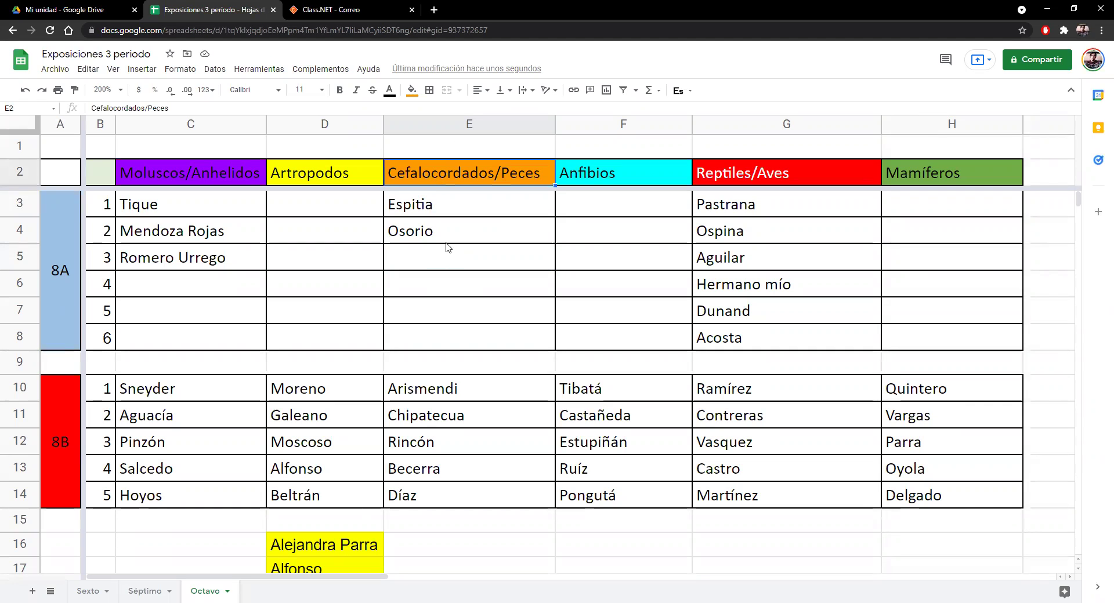
left_click(450, 241)
left_click(456, 264)
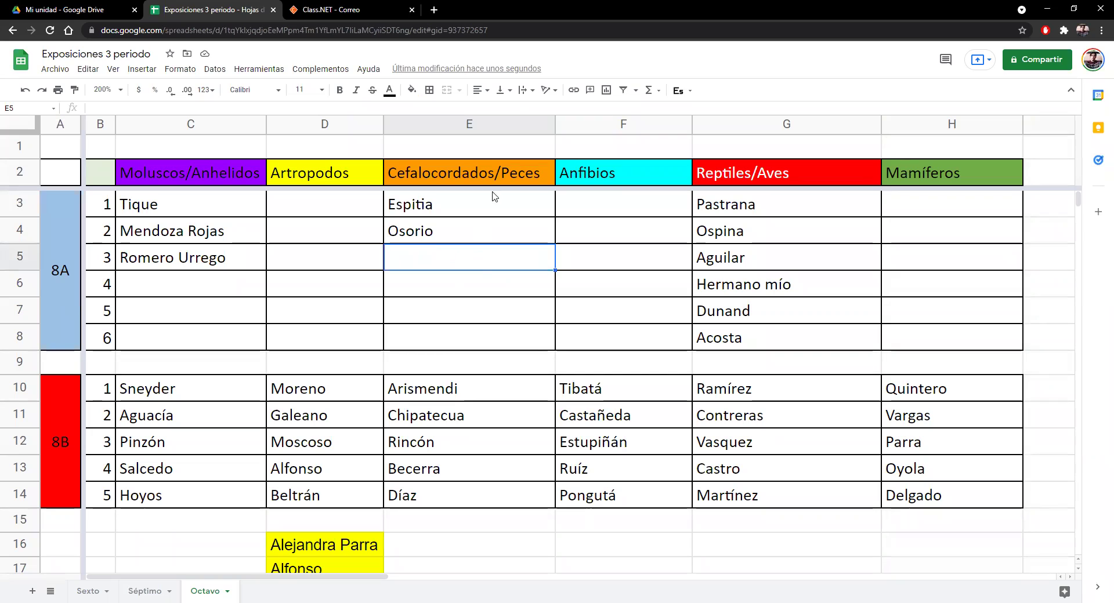
left_click(601, 208)
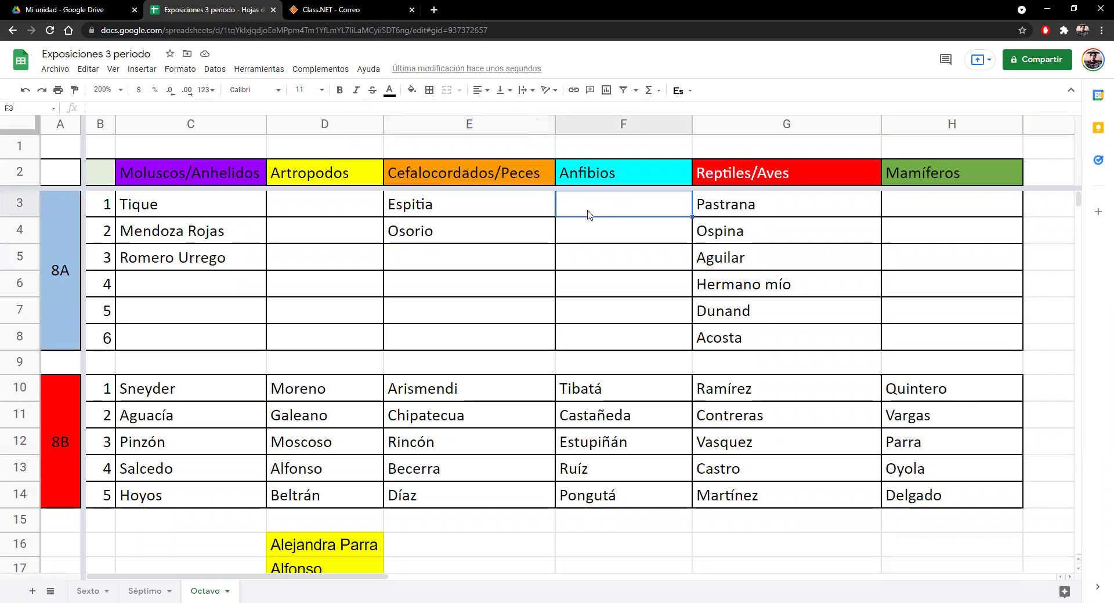
- Enter Hernández, Casallas, Matíz, Alfonso, Benitez and Bustamante in F3:F8
type("H")
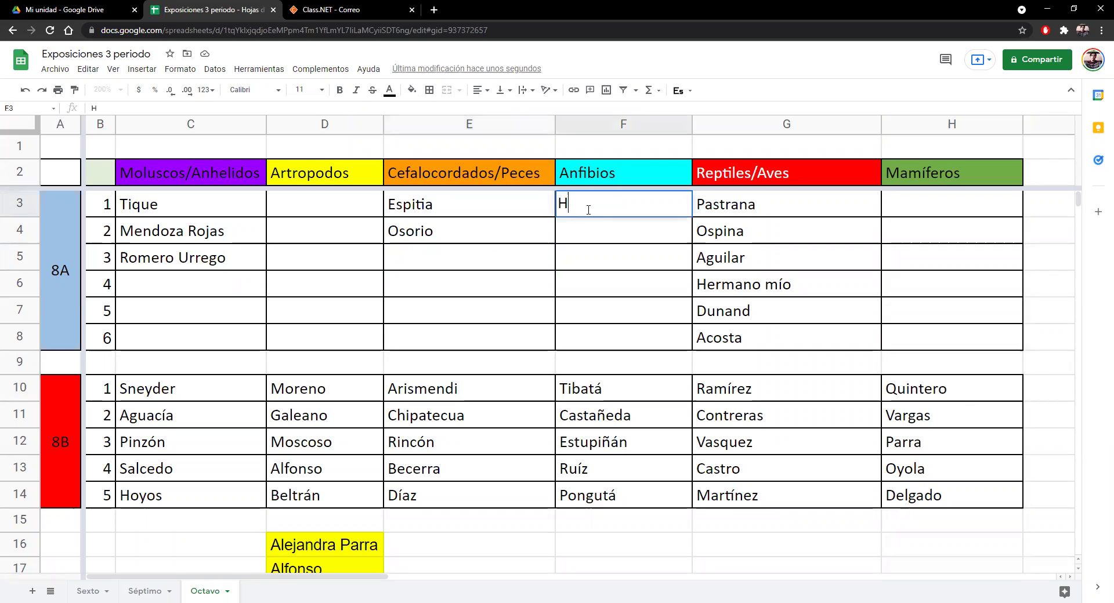
type("ernández")
key("Return")
type("Casallas")
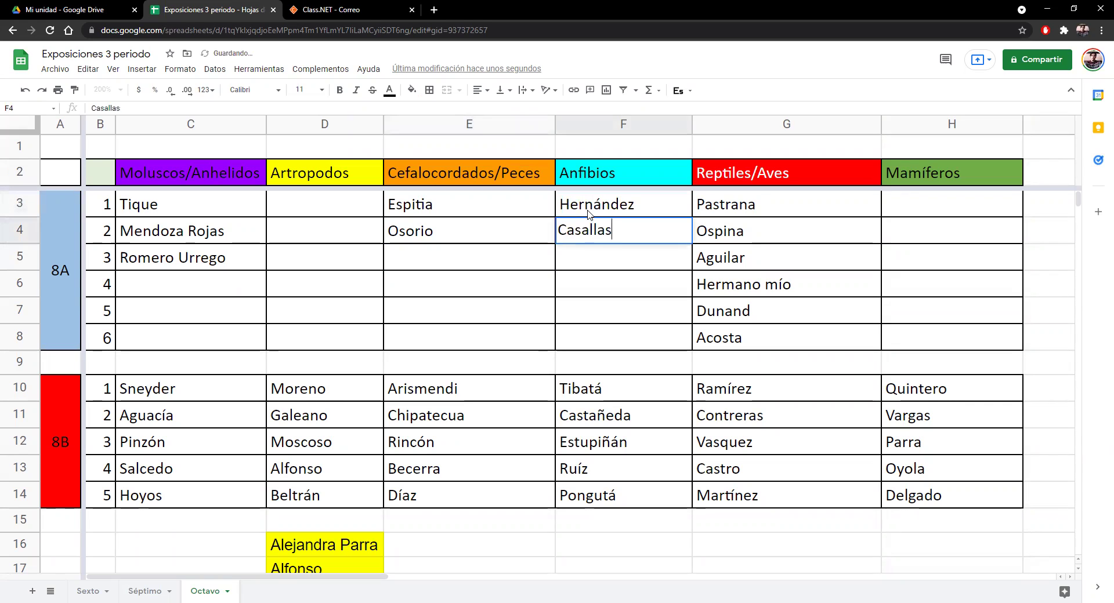
key("Return")
type("Matíz")
key("Return")
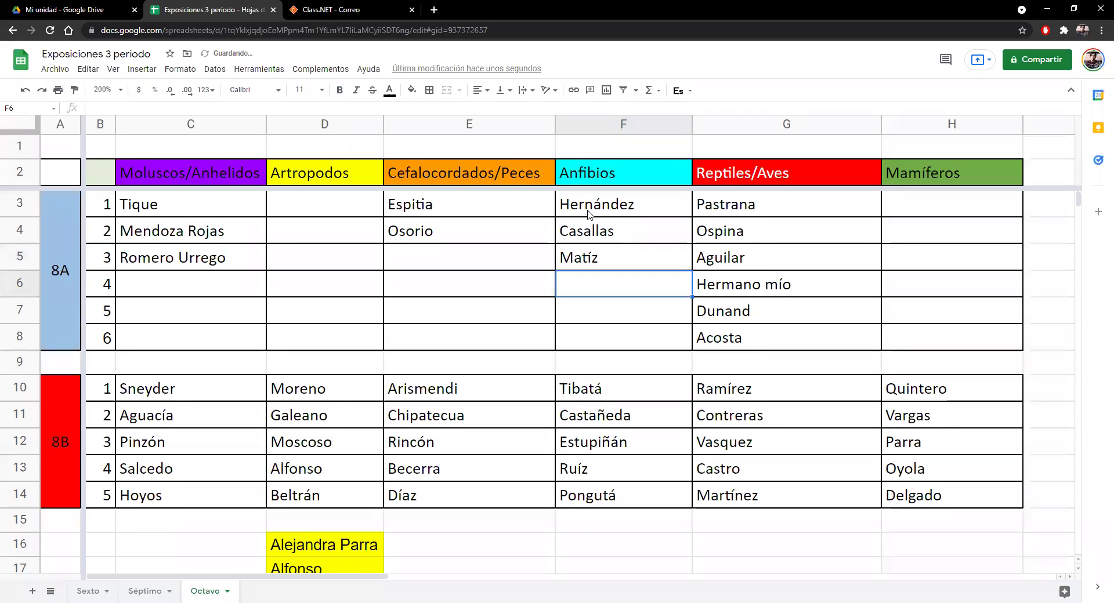
type("Alfonso")
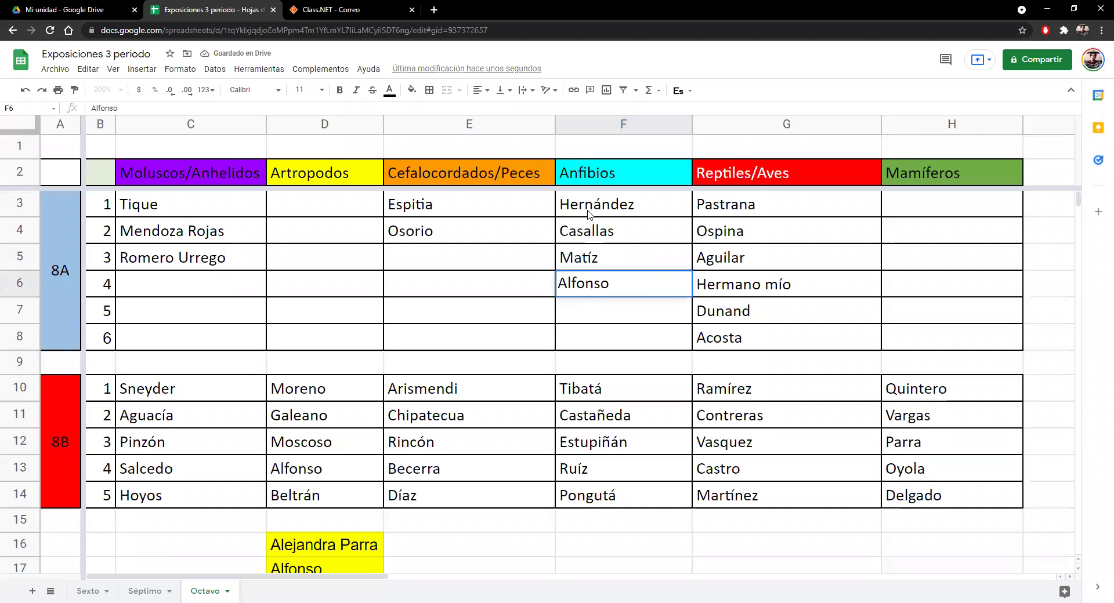
key("Return")
type("Beni")
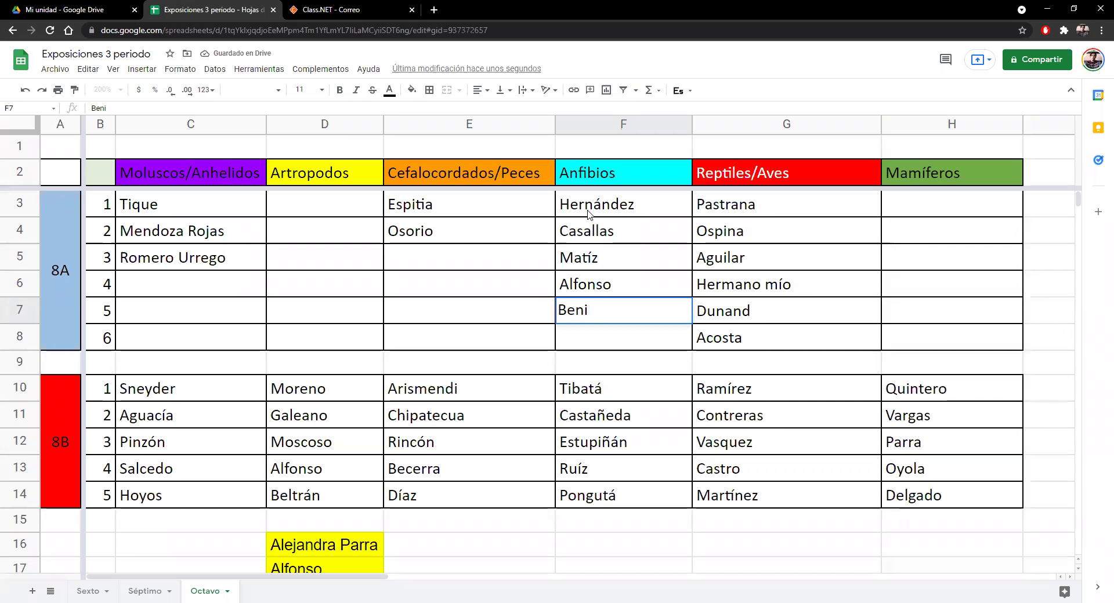
type("ttez")
key("Return")
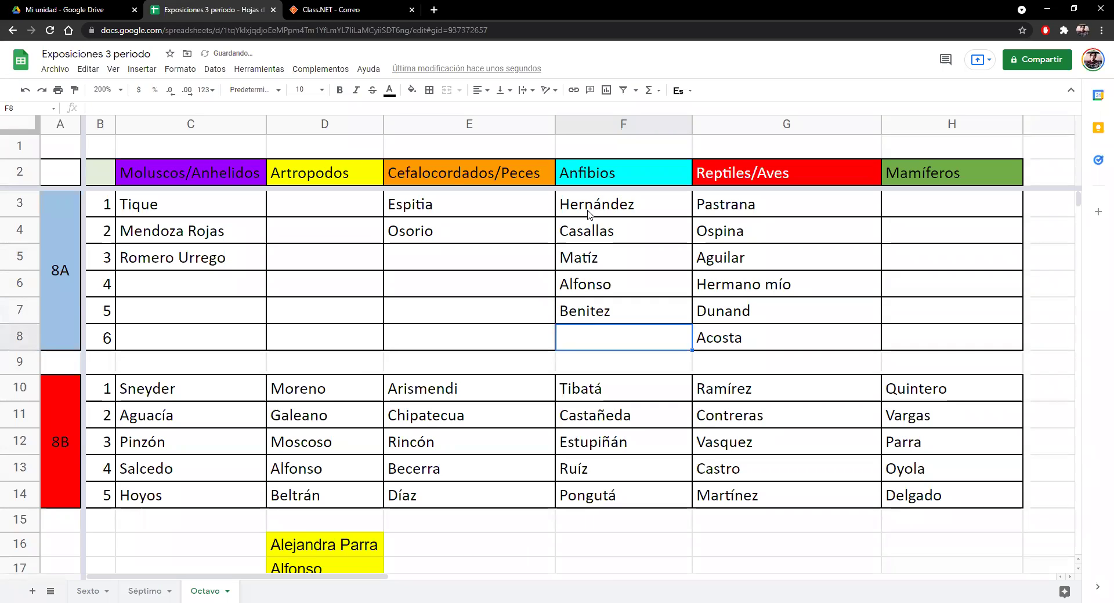
type("Bustamante")
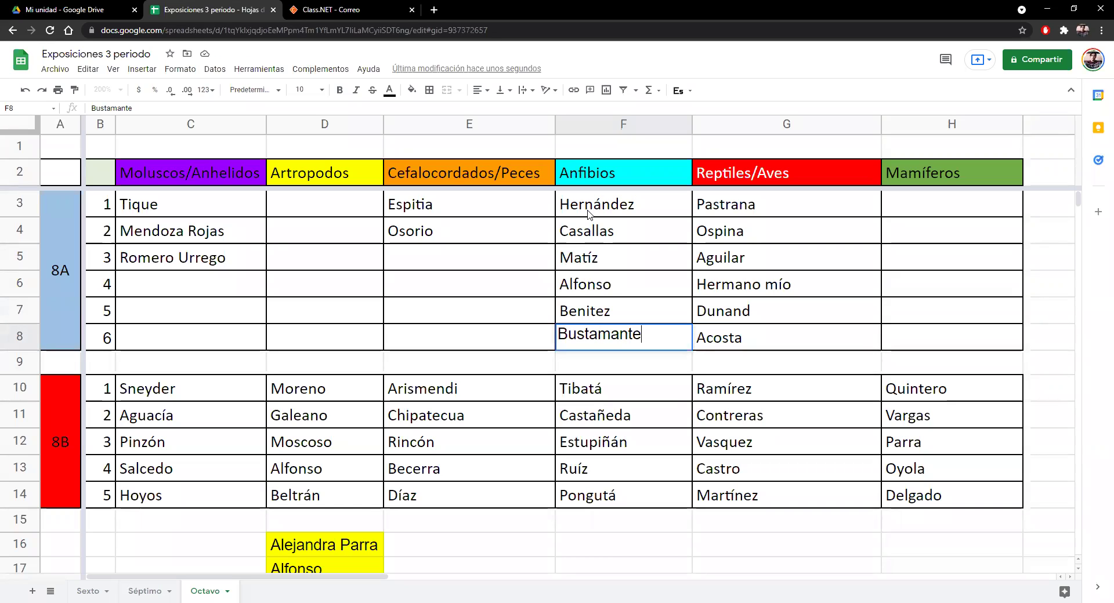
- Correct F7 to Benítez with the accented í
double_click(589, 314)
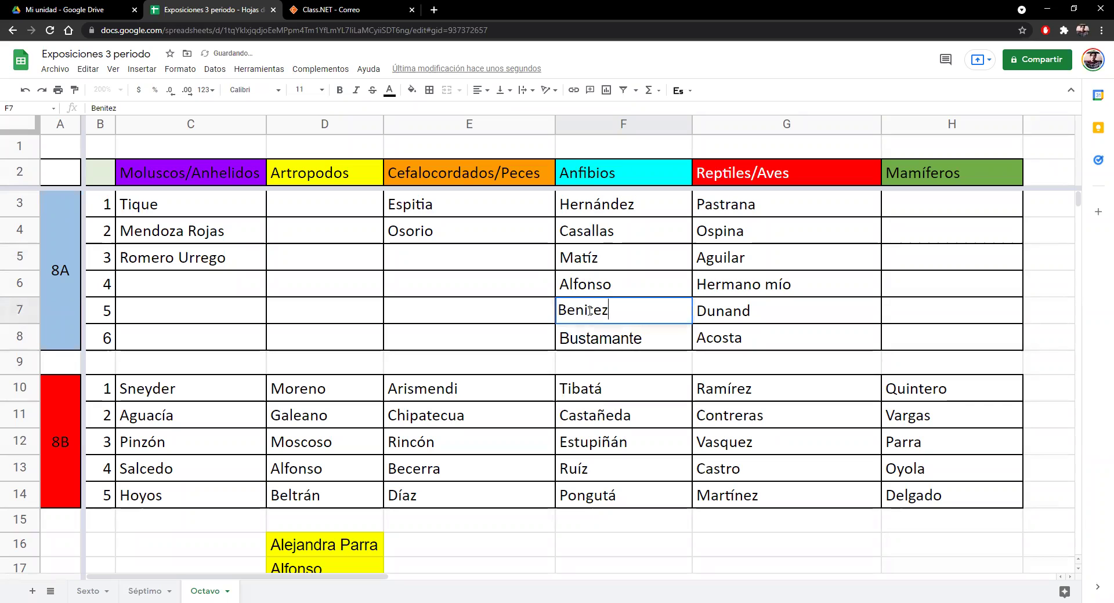
key("BackSpace")
type("í")
left_click(933, 210)
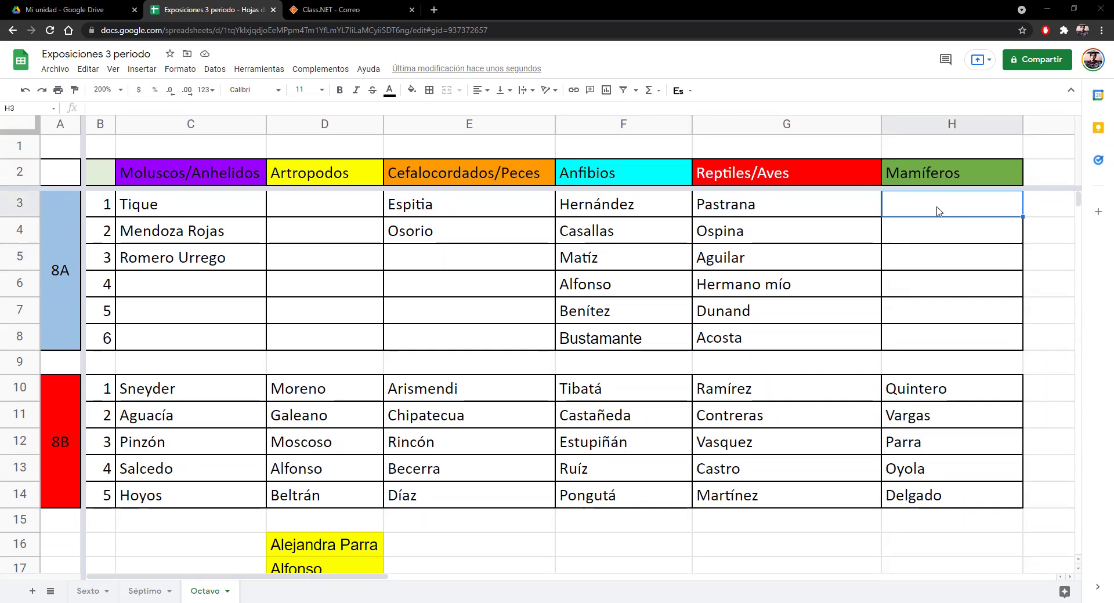
- Enter Cucunubá, Moreno and Márquez in H3:H5 under Mamíferos
type("Cuc")
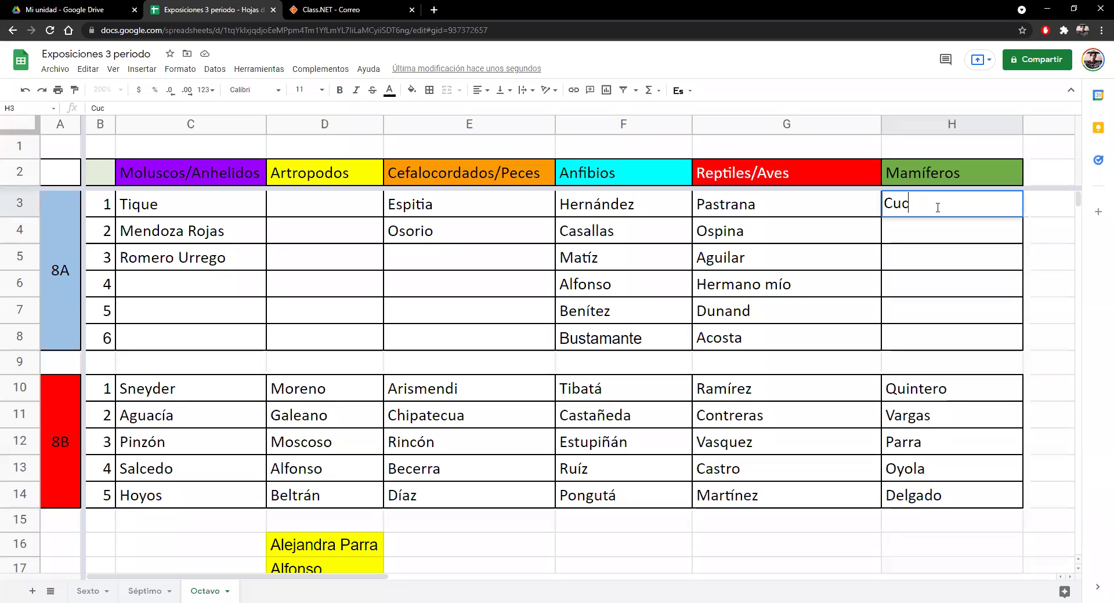
type("unub")
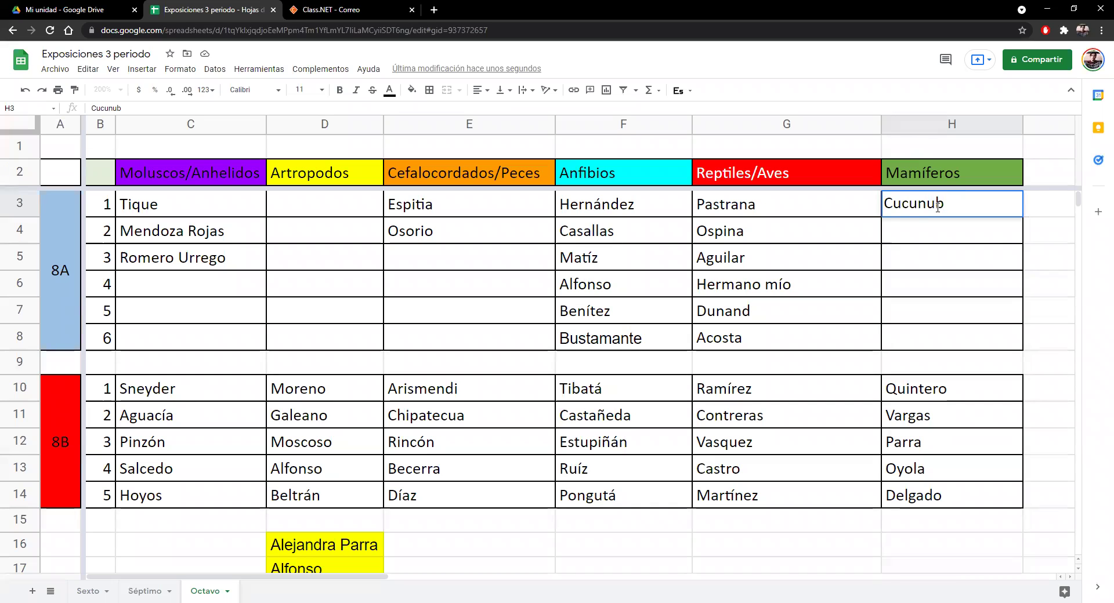
type("á")
key("Return")
type("Moreno")
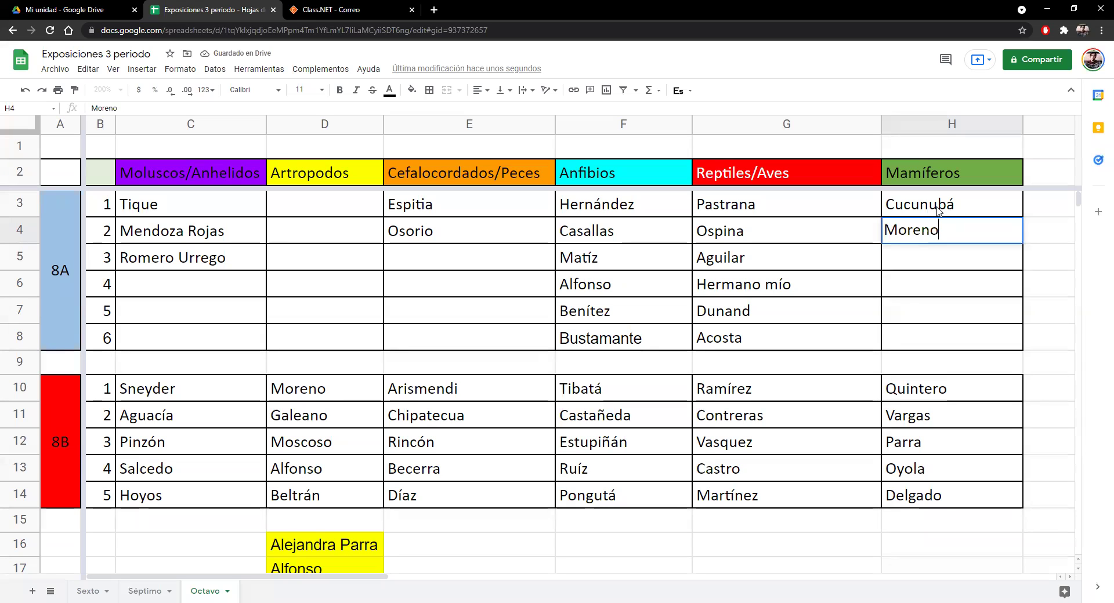
key("Return")
type("Mar")
key("BackSpace")
key("BackSpace")
type("árquez")
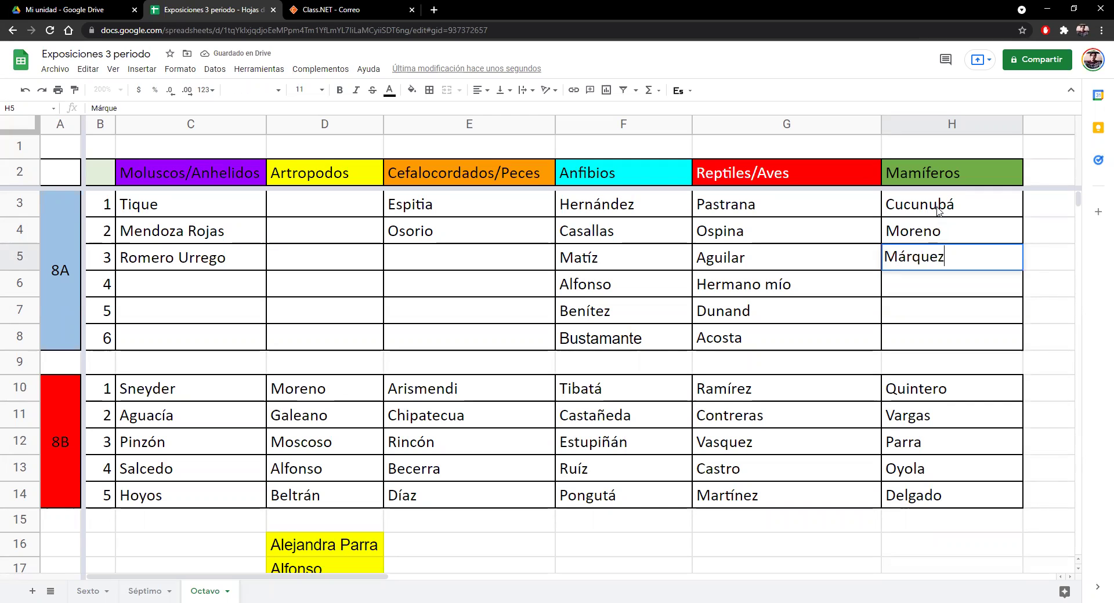
key("Return")
- Enter Ortíz, Martínez D and Rodríguez P in H6:H8
type("Ortíz")
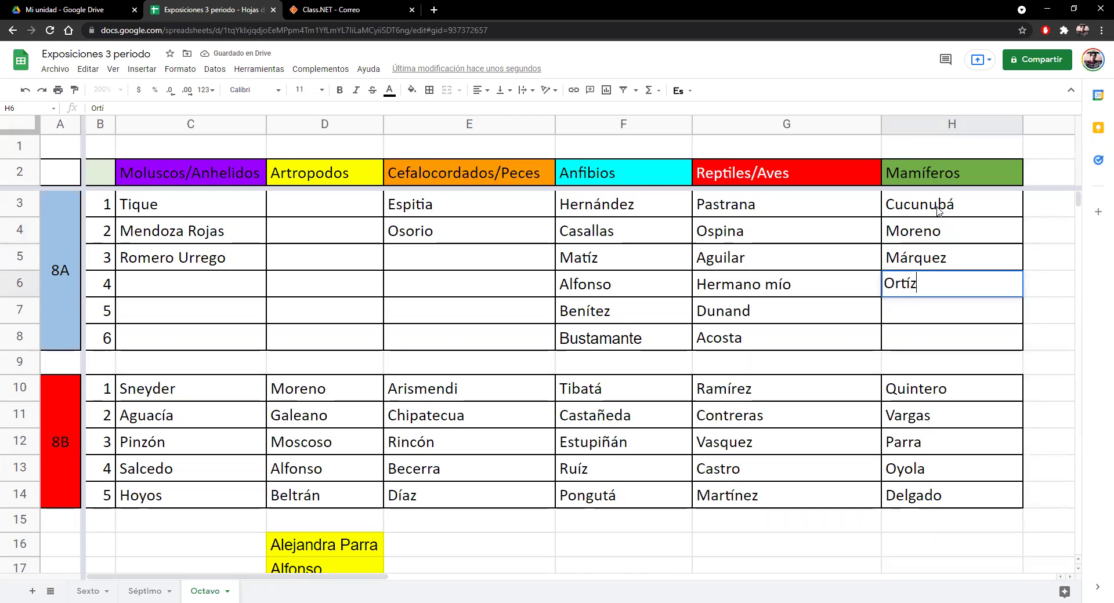
key("Return")
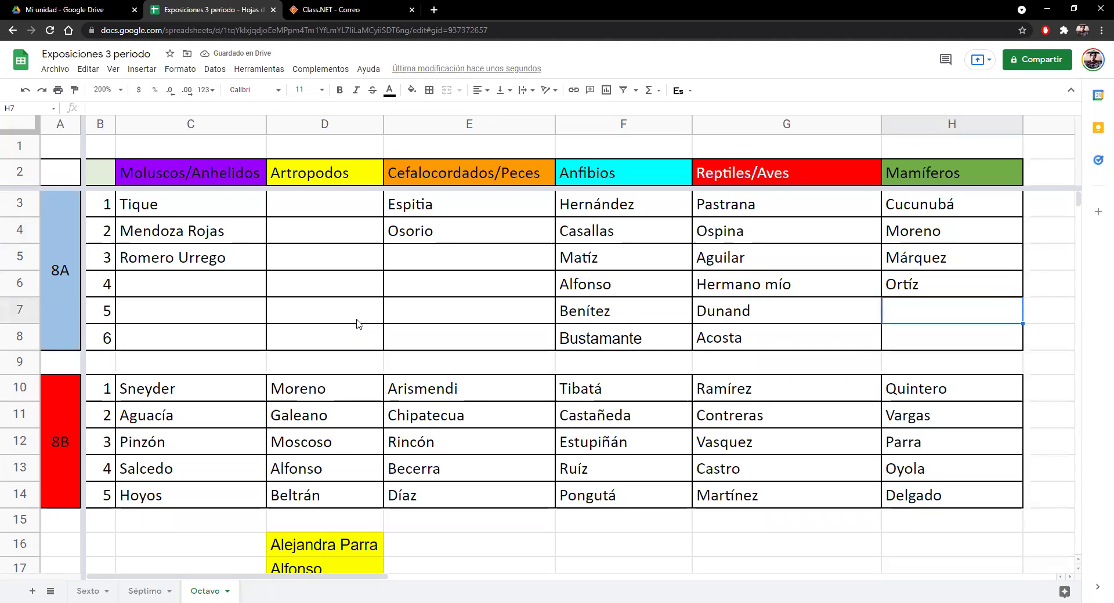
type("Mart")
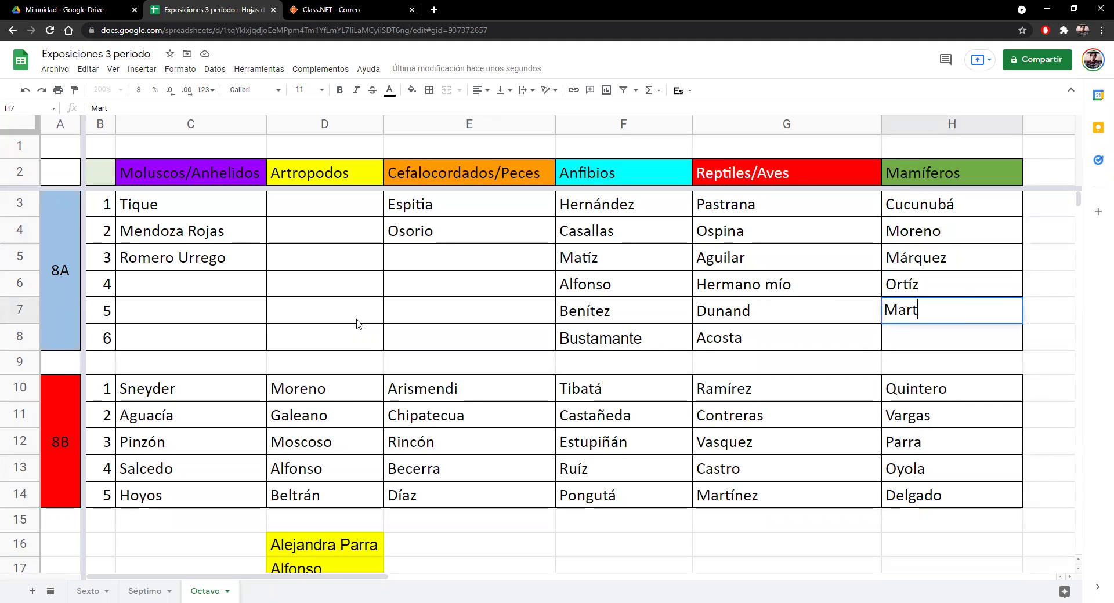
type("ínez D")
key("Return")
type("Rodríguez P")
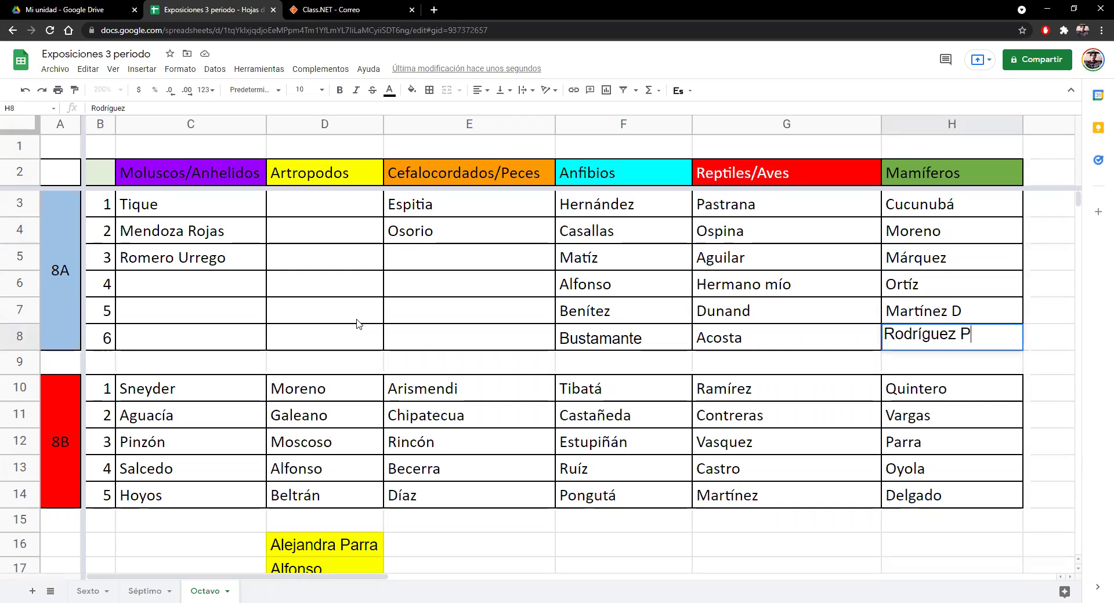
key("Return")
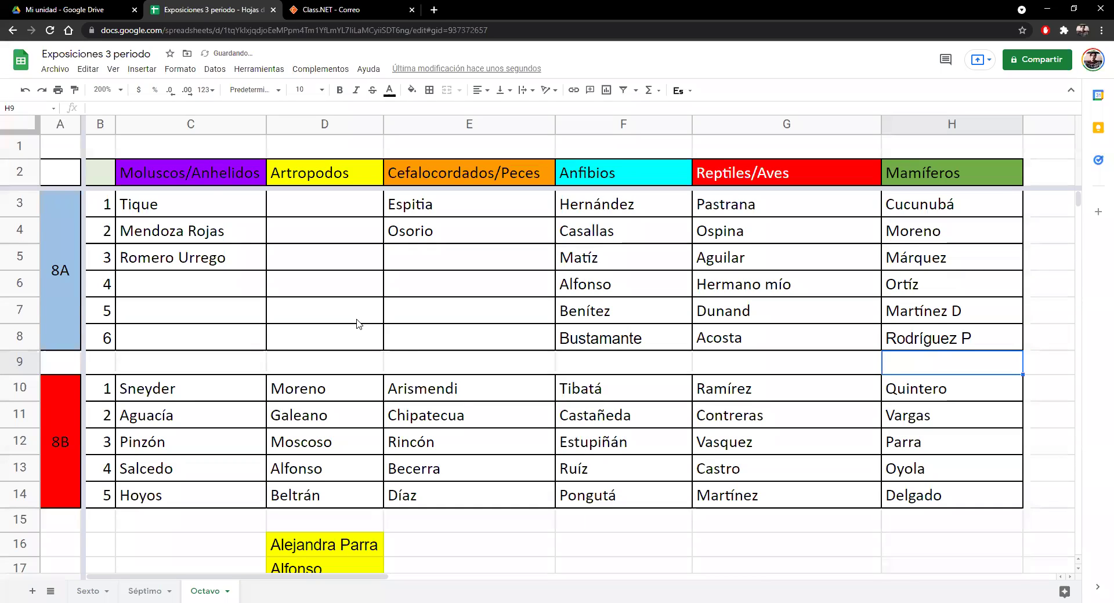
left_click(438, 173)
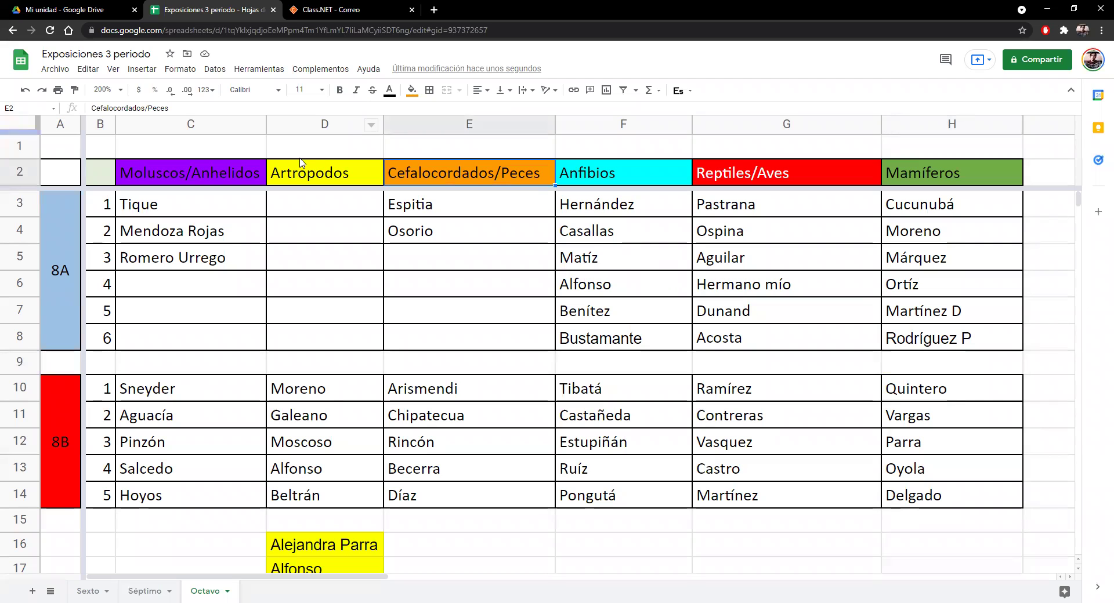
left_click(202, 172)
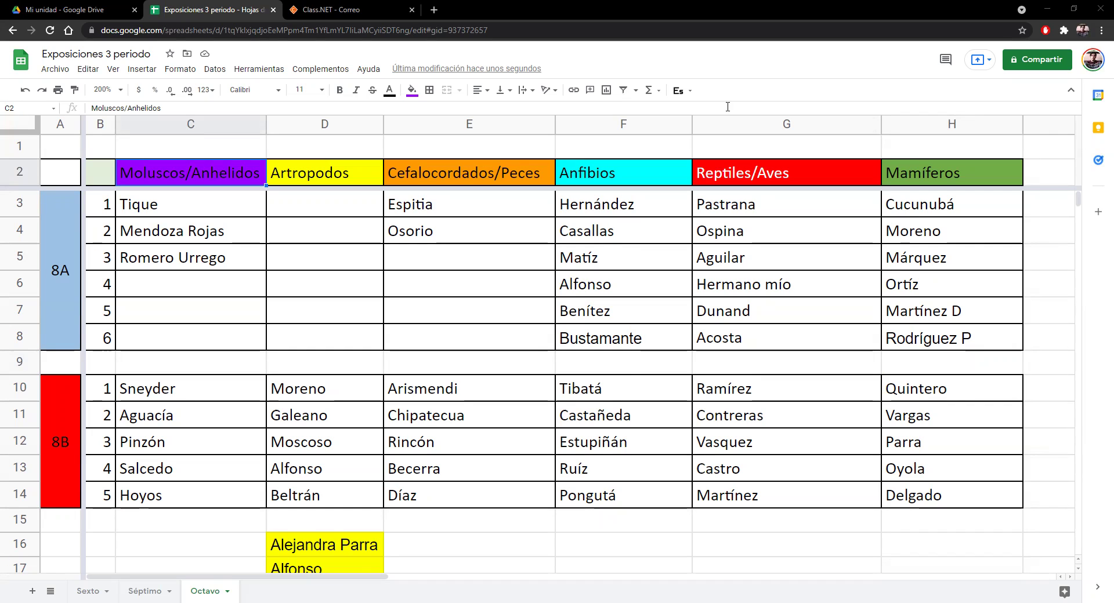
left_click(422, 258)
- Enter Pérez, Zapata, Silva and Ariza in E5:E8 under Cefalocordados/Peces
type("P")
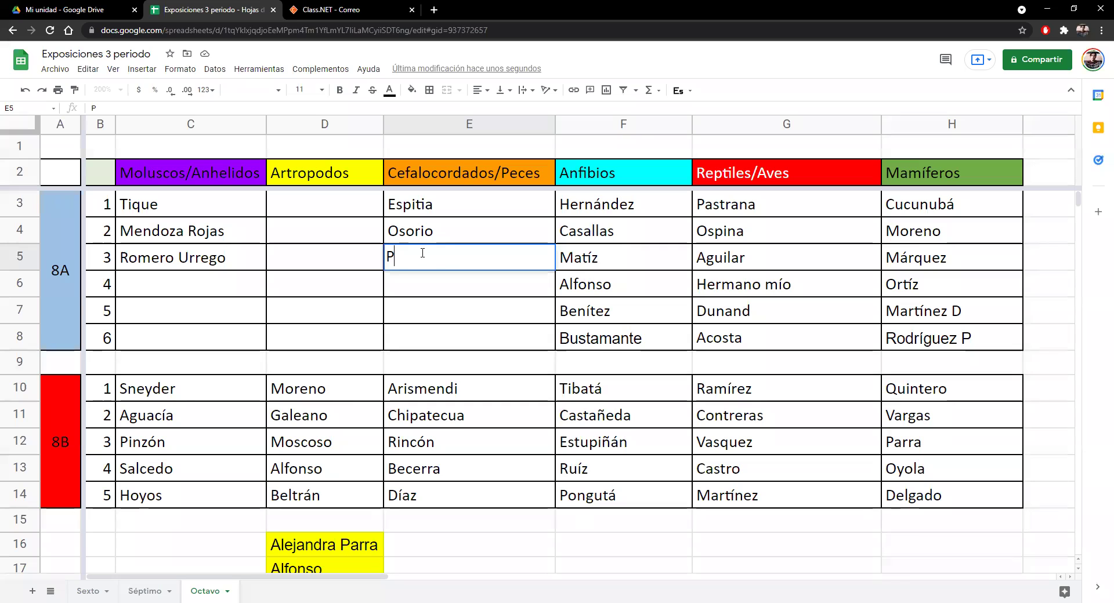
type("+érez")
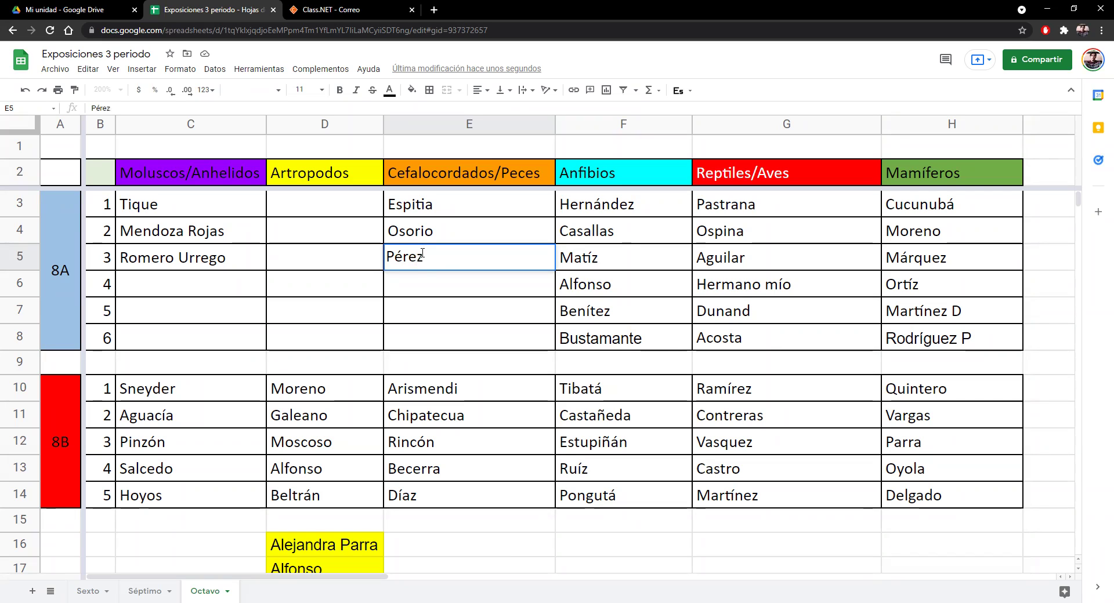
key("Return")
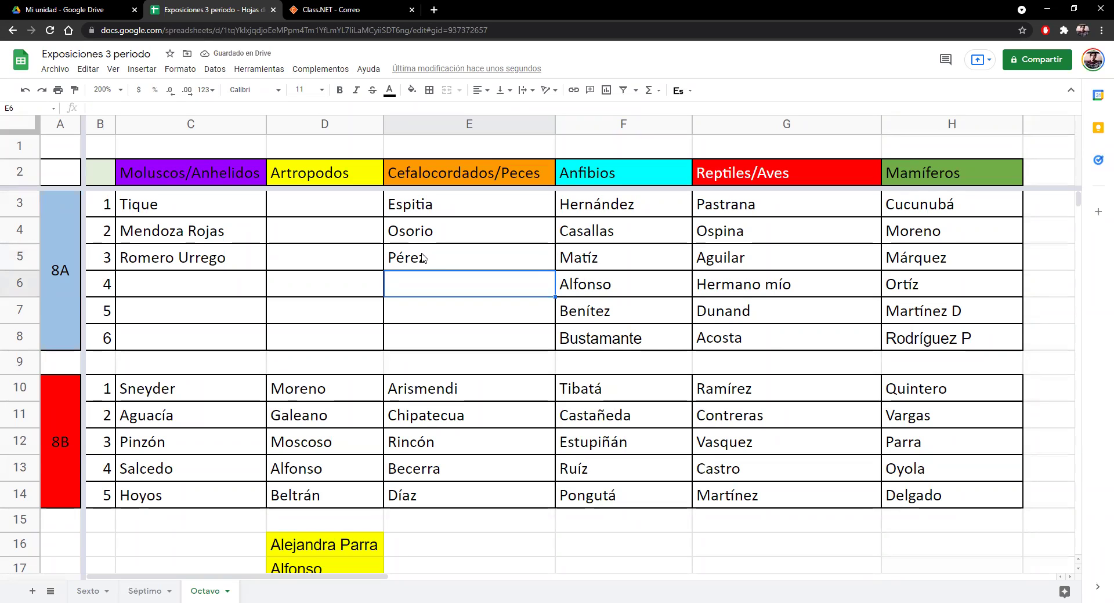
type("Zapata")
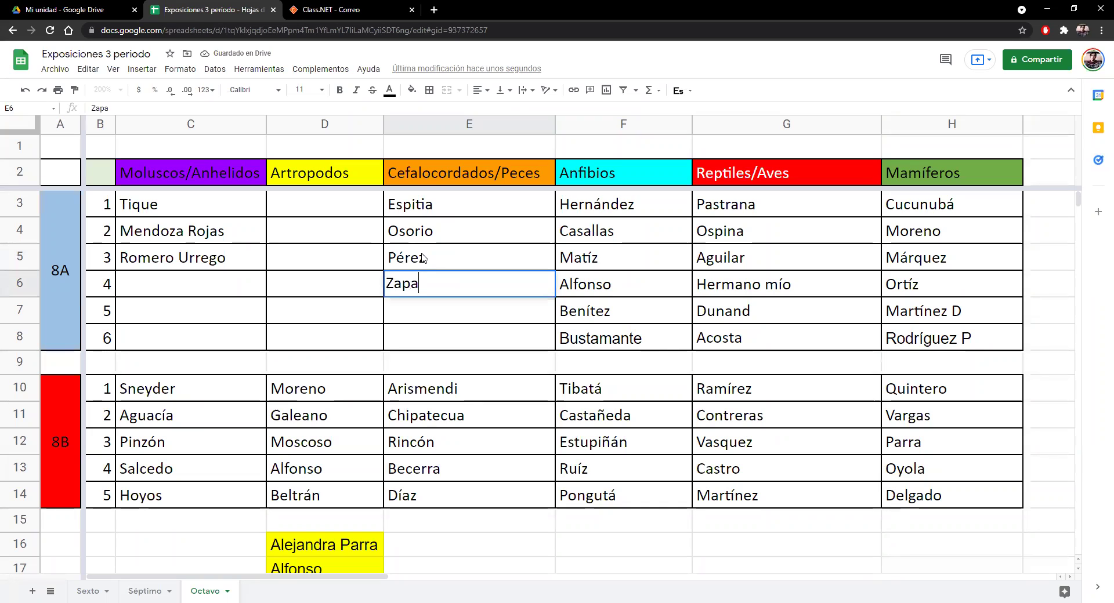
key("Return")
type("Silva")
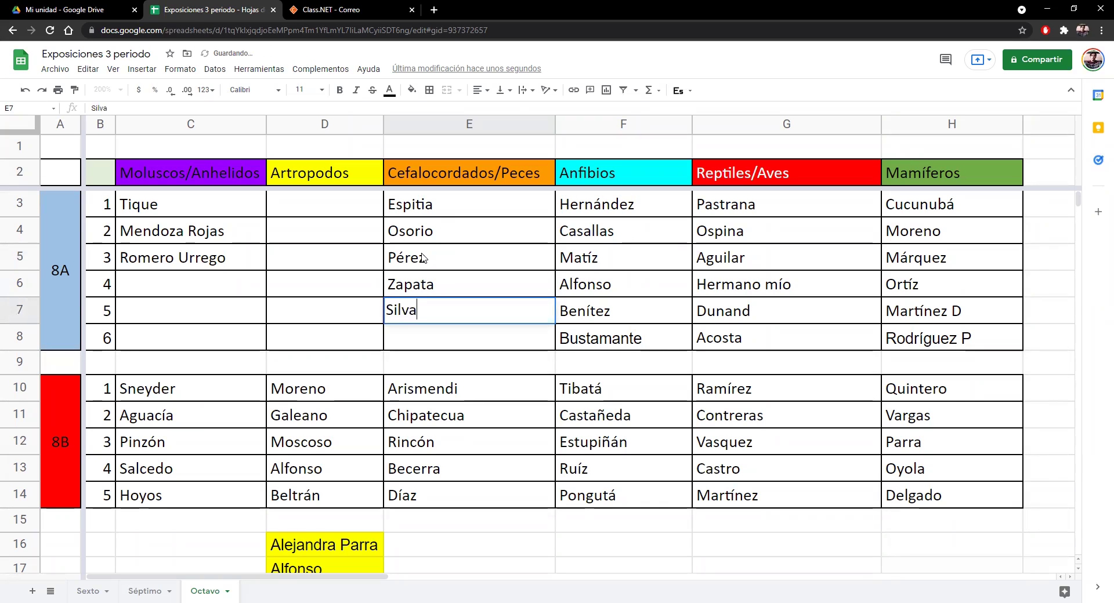
key("Return")
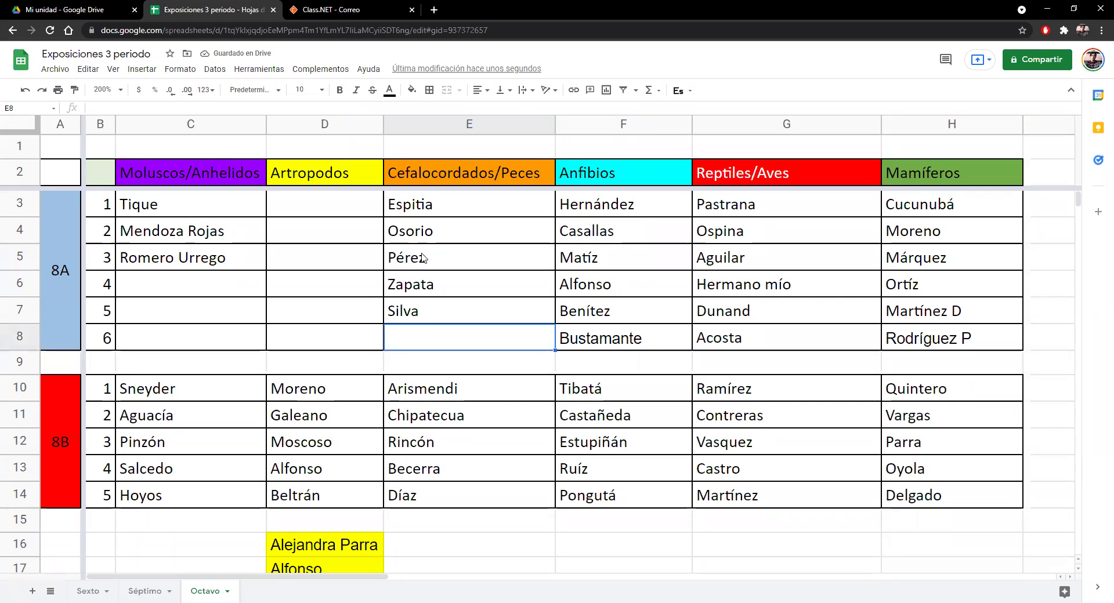
type("Ariza")
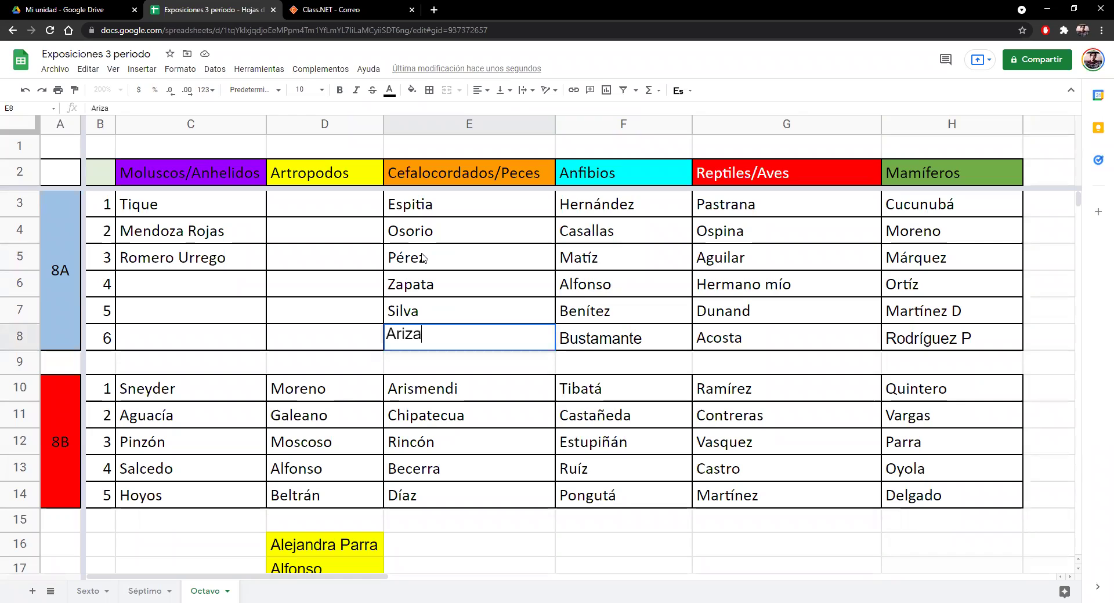
key("Return")
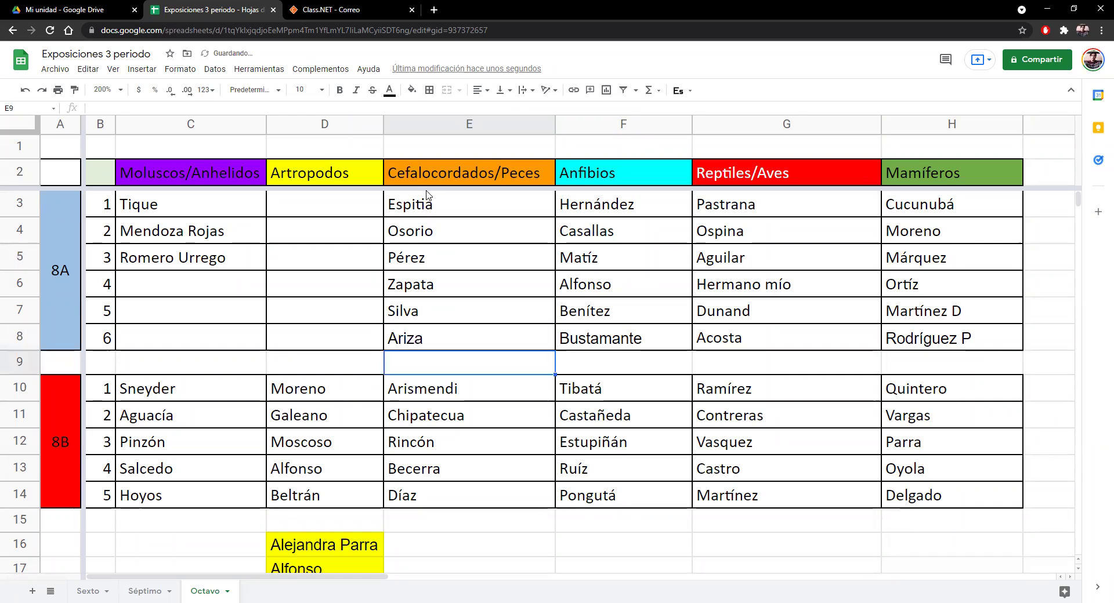
left_click(353, 204)
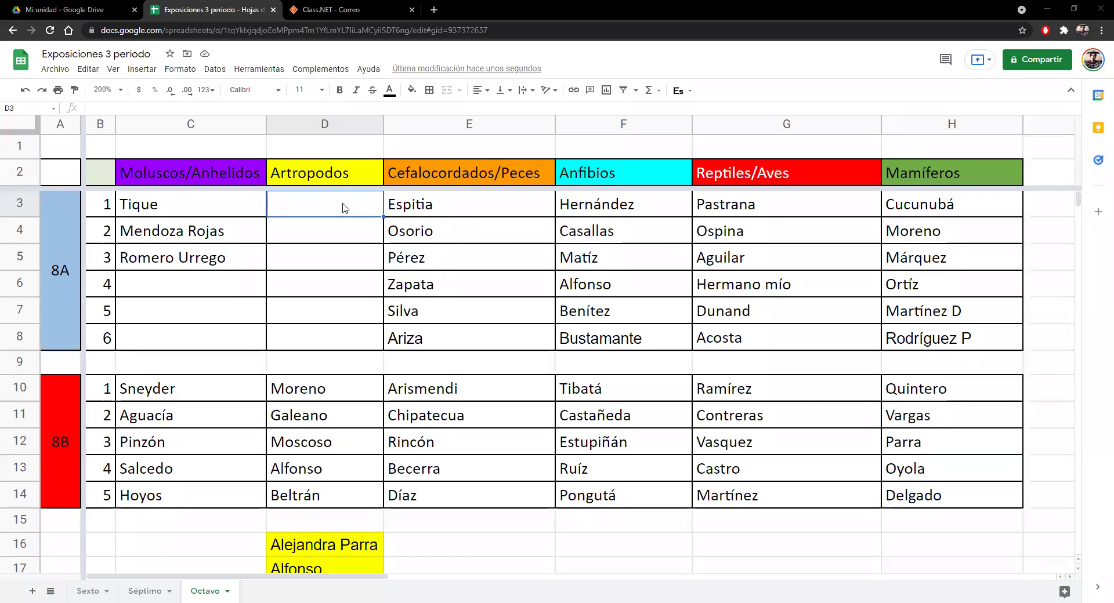
type("Flor")
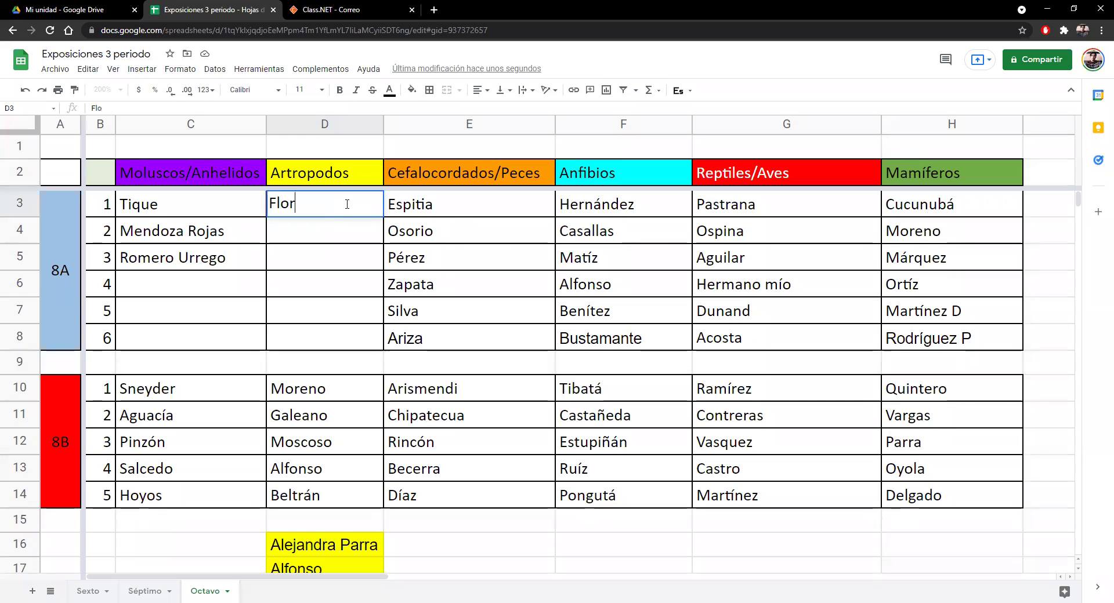
type("ez")
key("Return")
type("R")
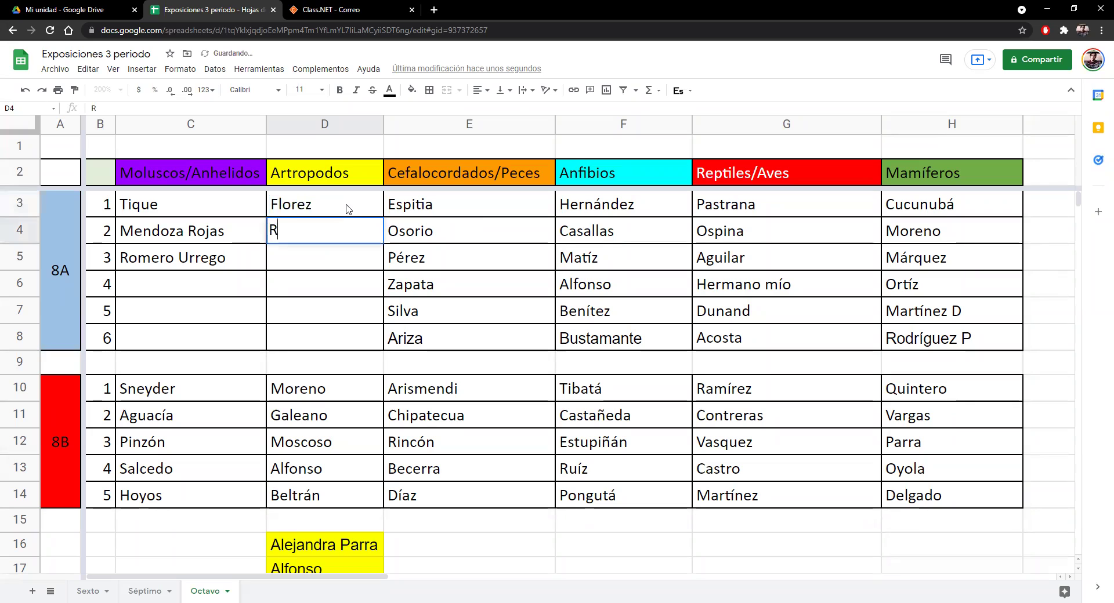
type("omero C")
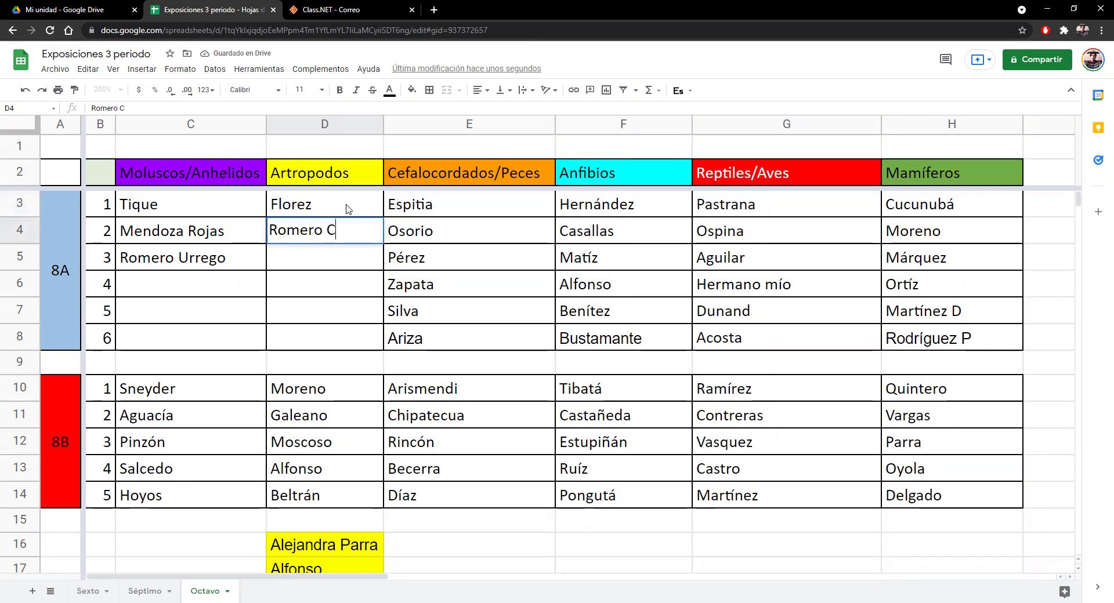
key("Return")
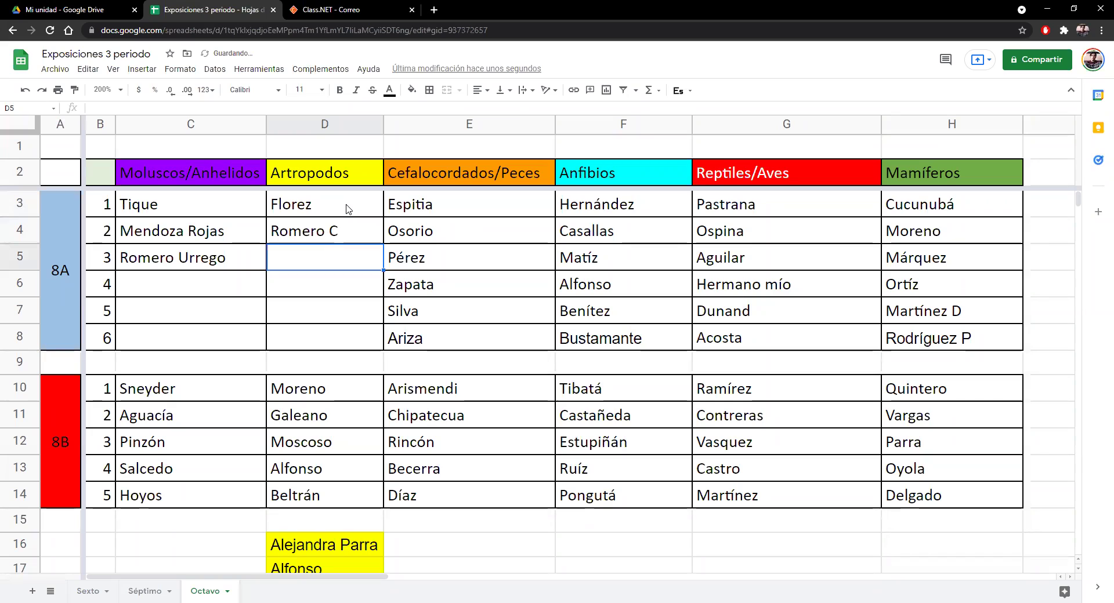
type("Men")
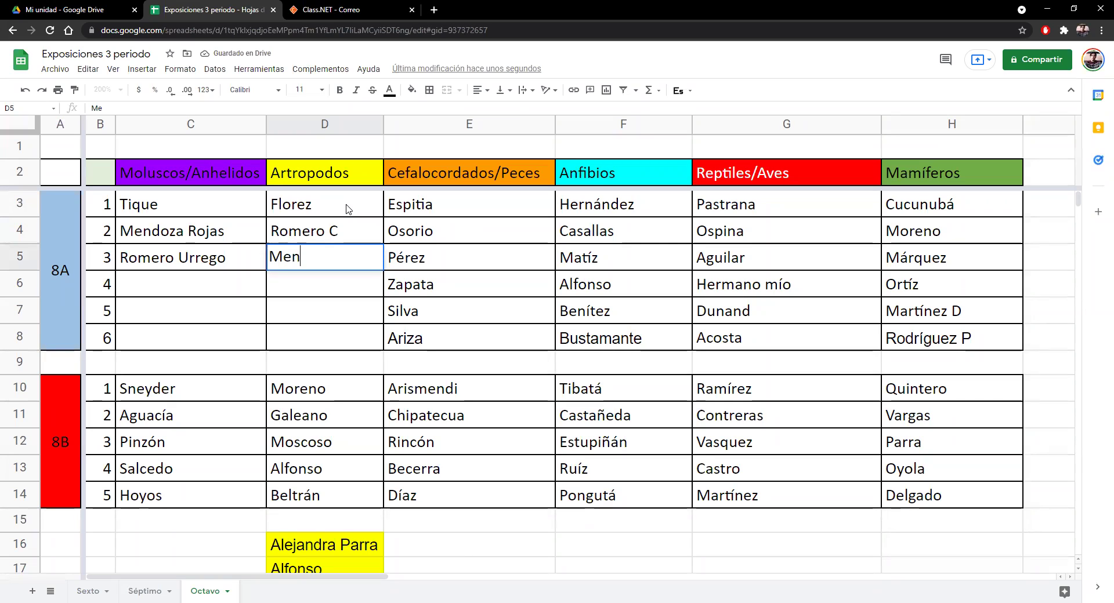
type("doza")
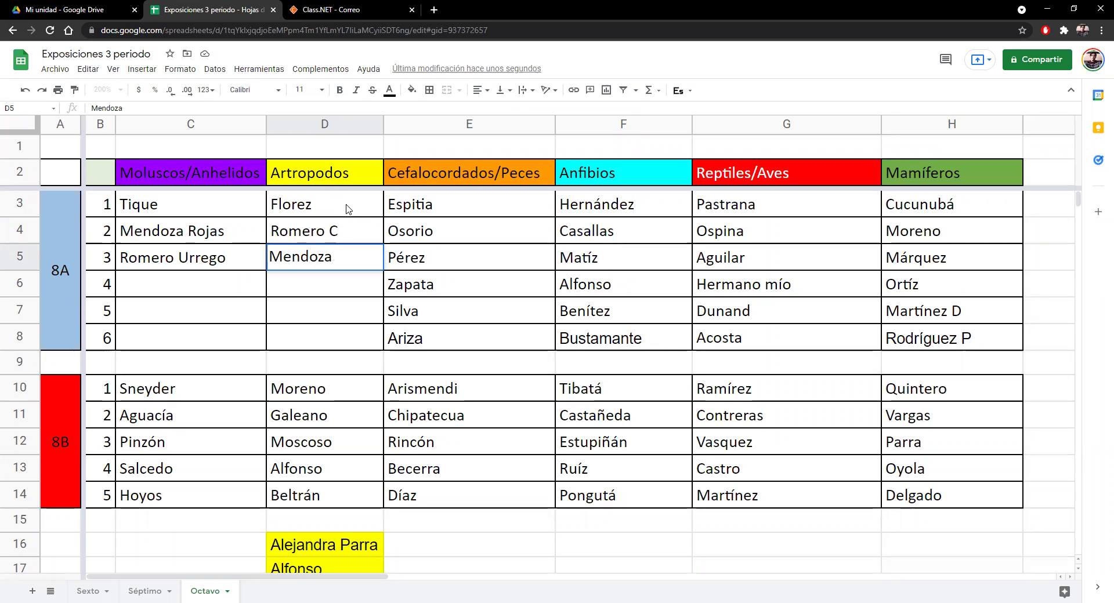
type(" Urrego")
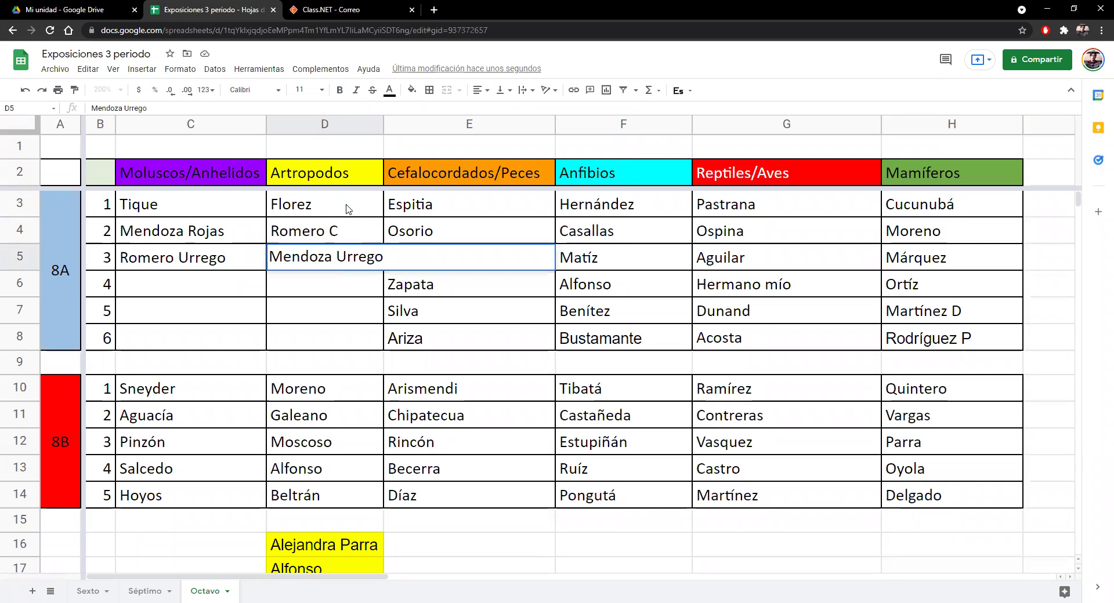
key("Return")
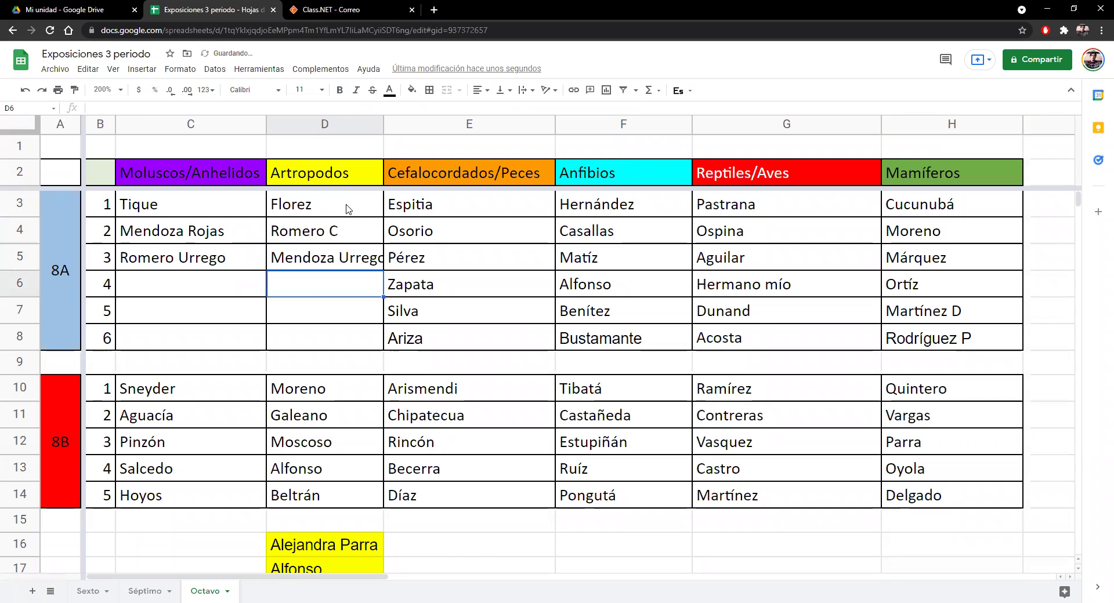
type("Martínez L")
key("Return")
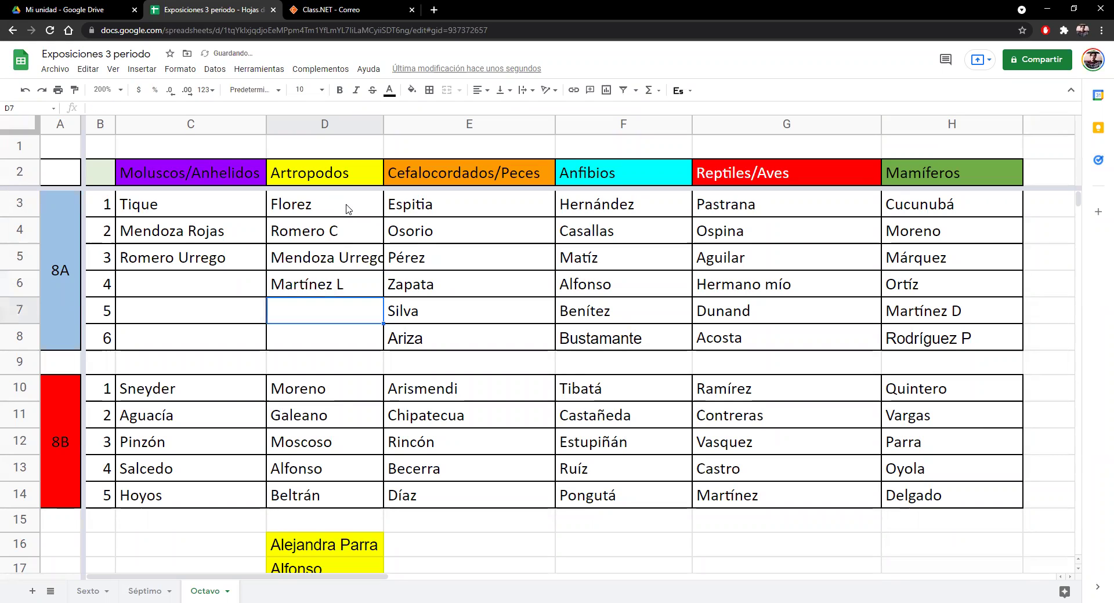
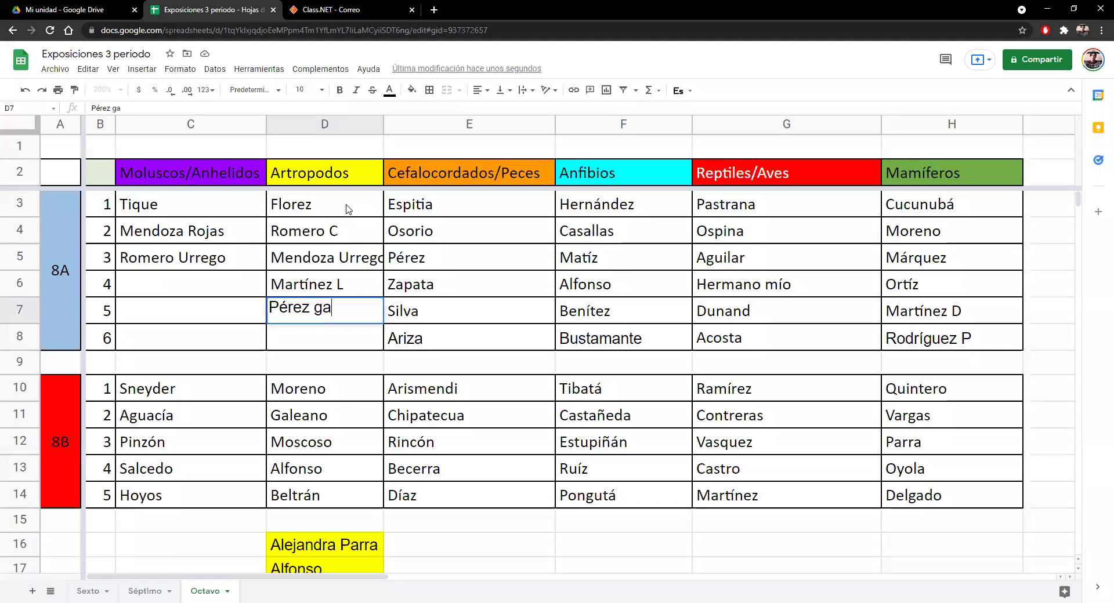
key("Return")
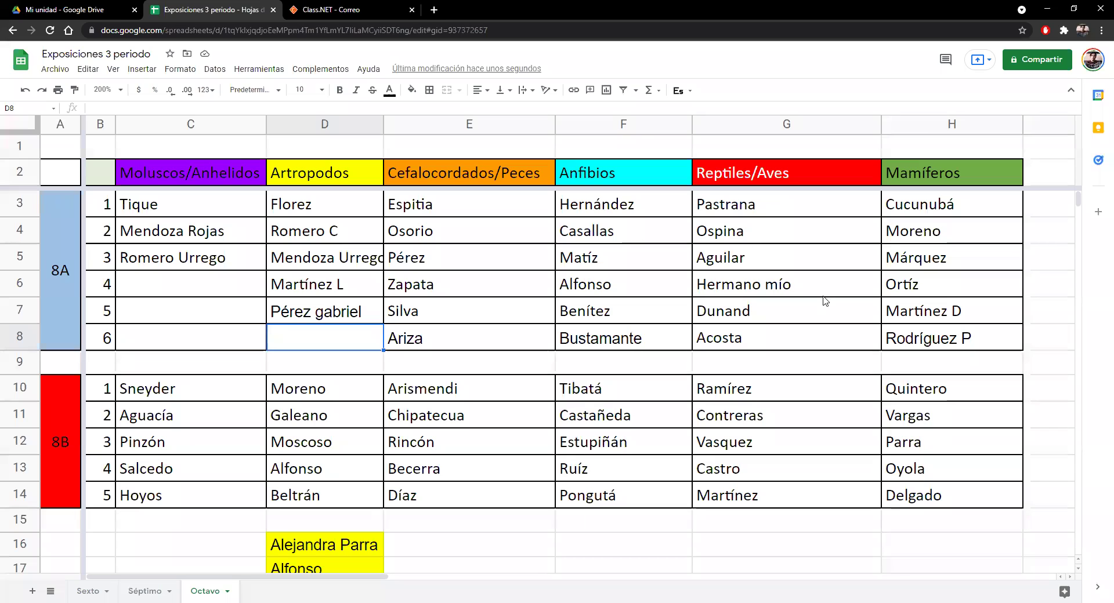
type("Marí")
key("BackSpace")
key("BackSpace")
key("BackSpace")
key("BackSpace")
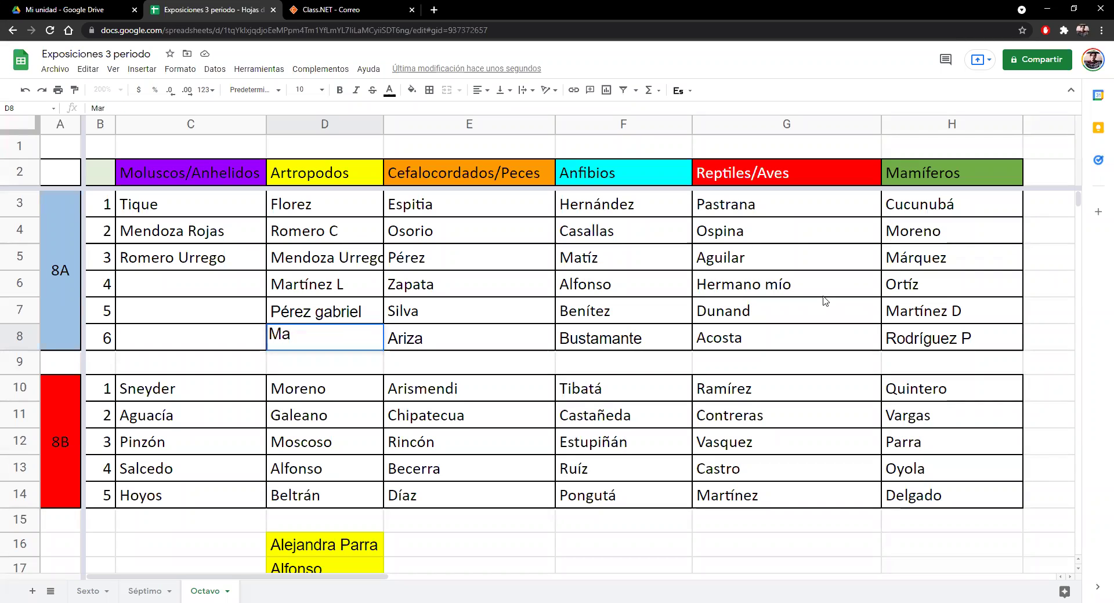
type("Ridr")
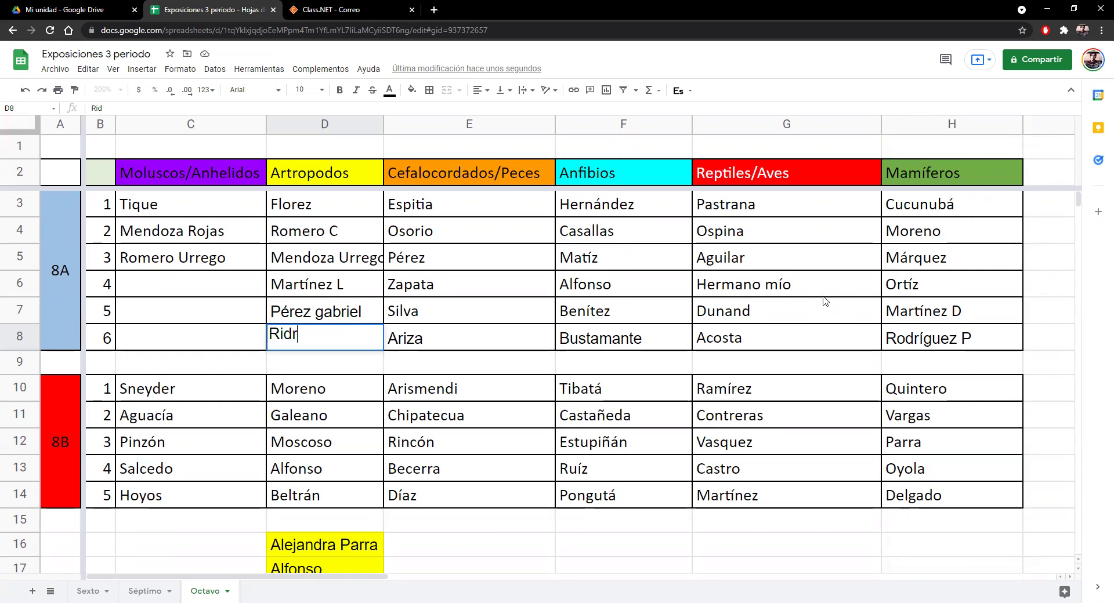
type("íguez V")
key("Return")
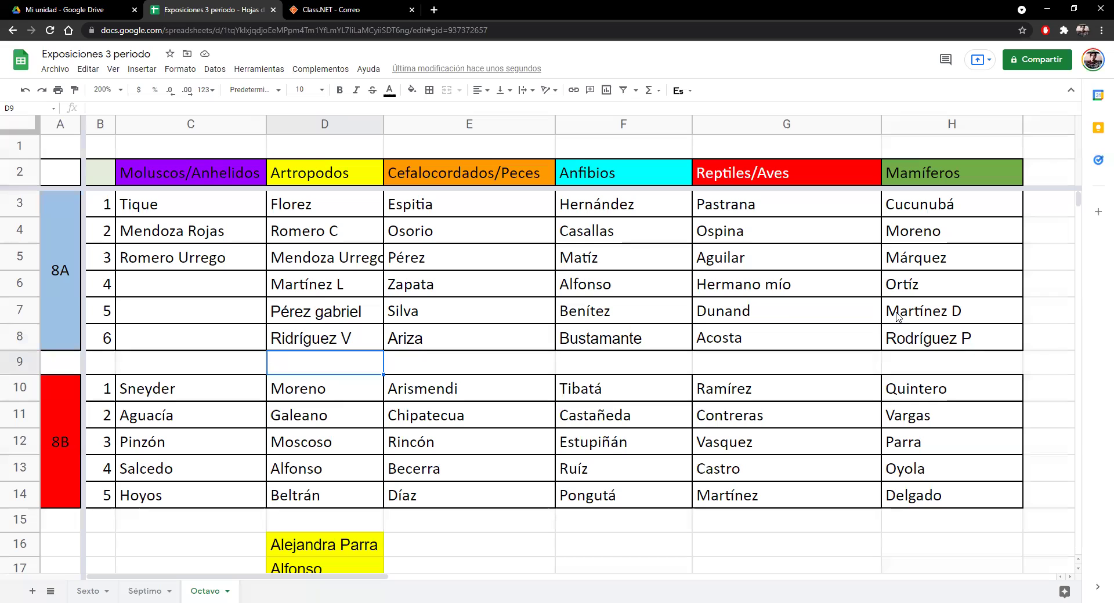
- Correct the D8 surname to Rodríguez V
double_click(290, 338)
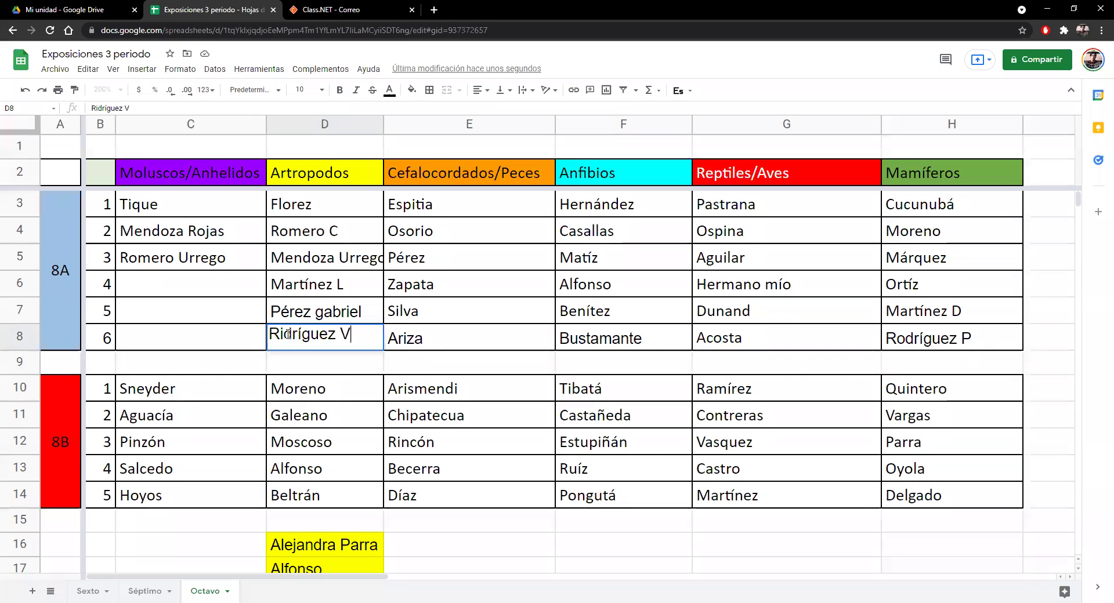
left_click(287, 335)
key("BackSpace")
type("o")
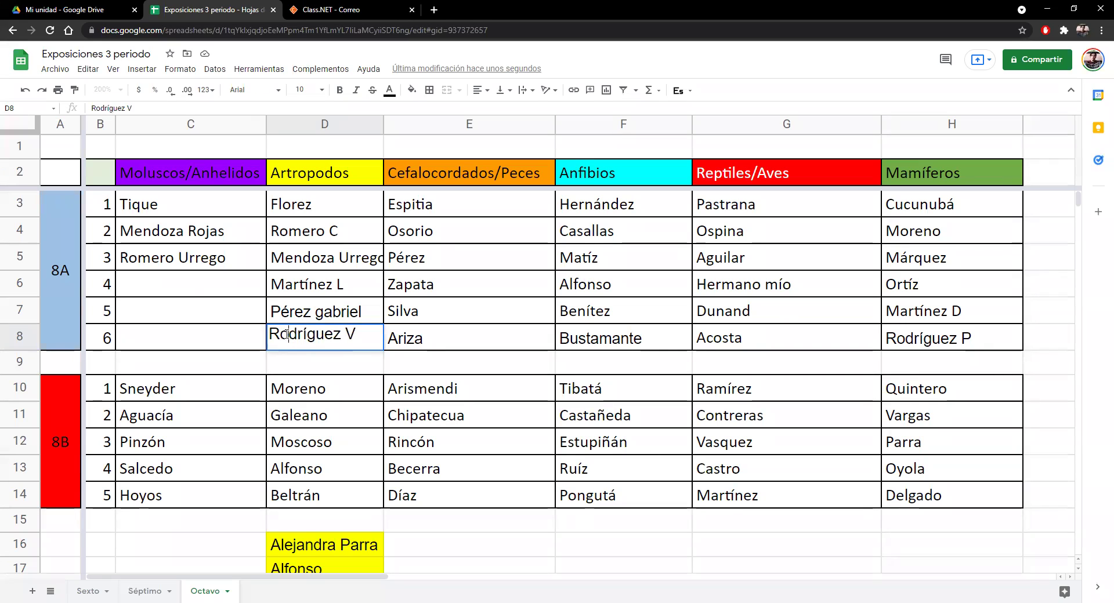
- Enter Polo in cell C6 under Moluscos/Anhelidos
left_click(191, 284)
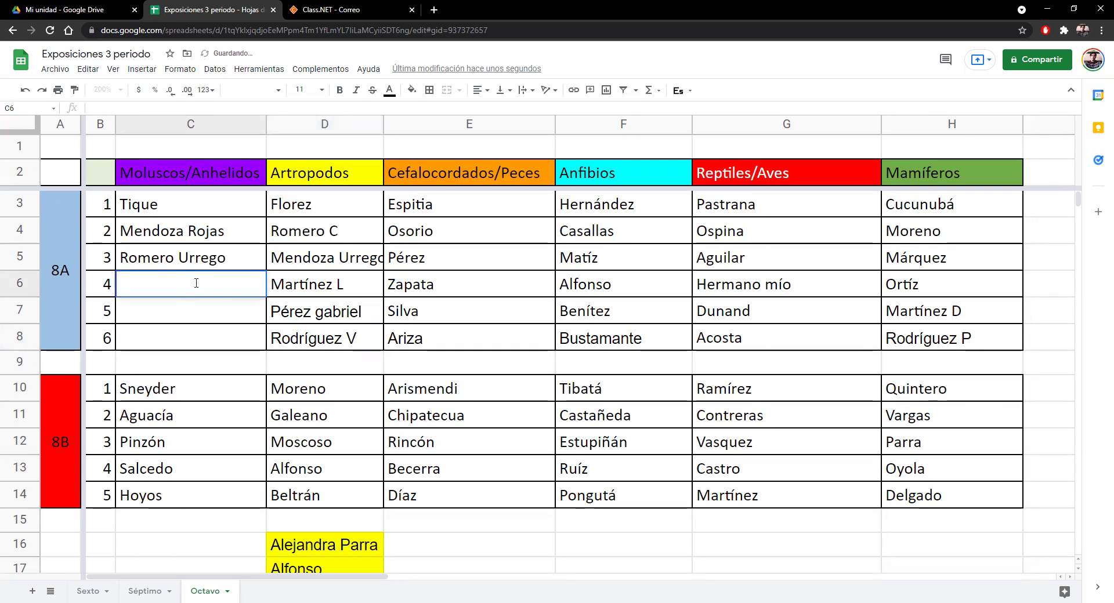
type("Polo")
key("Return")
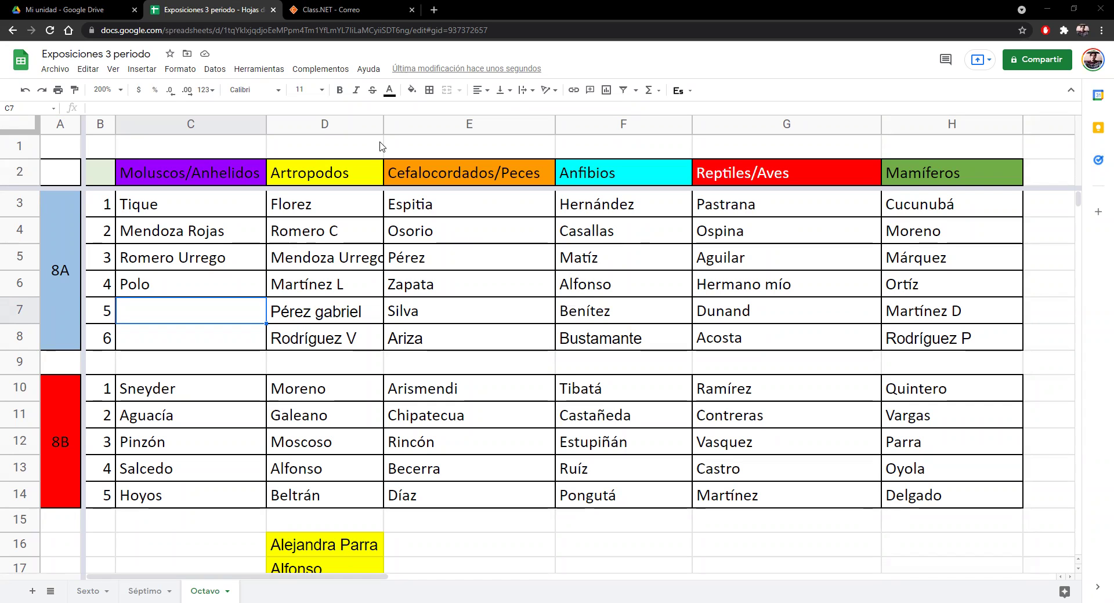
left_click(385, 125)
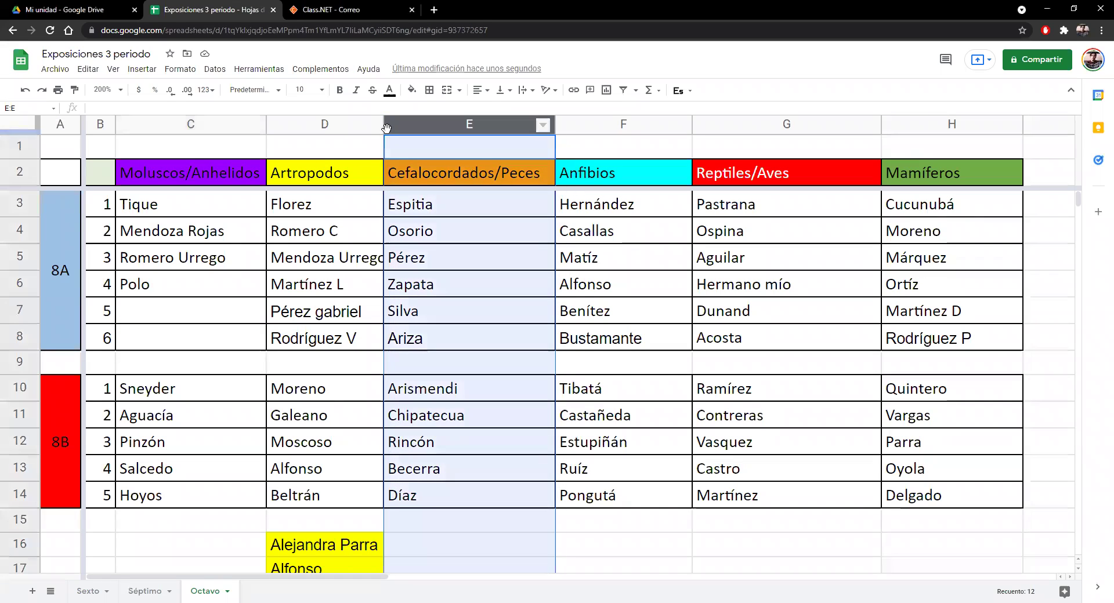
left_click_drag(384, 124, 394, 124)
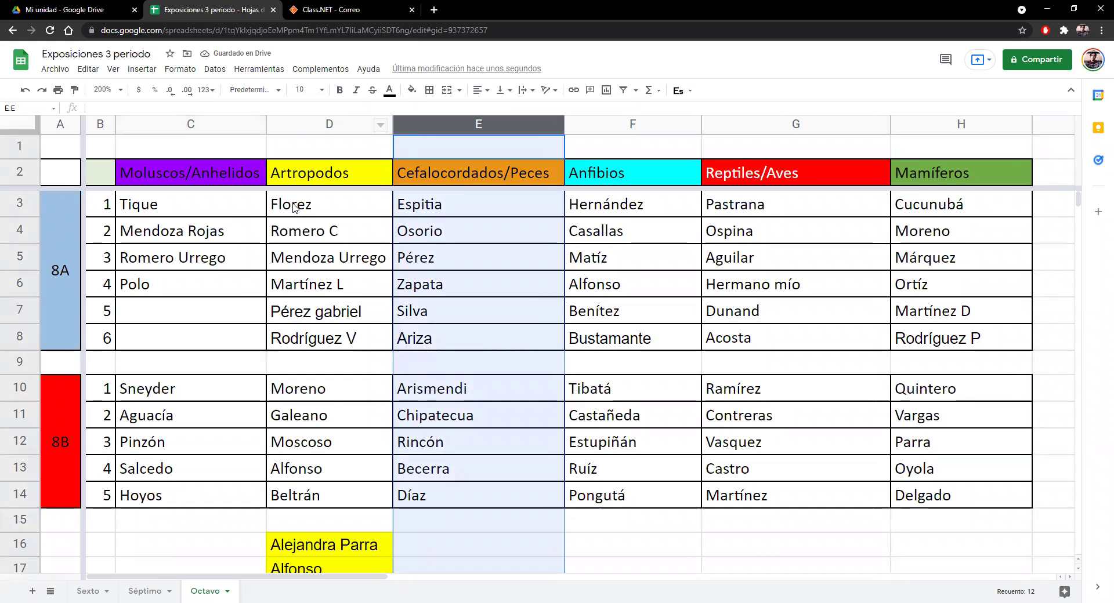
left_click_drag(562, 124, 514, 124)
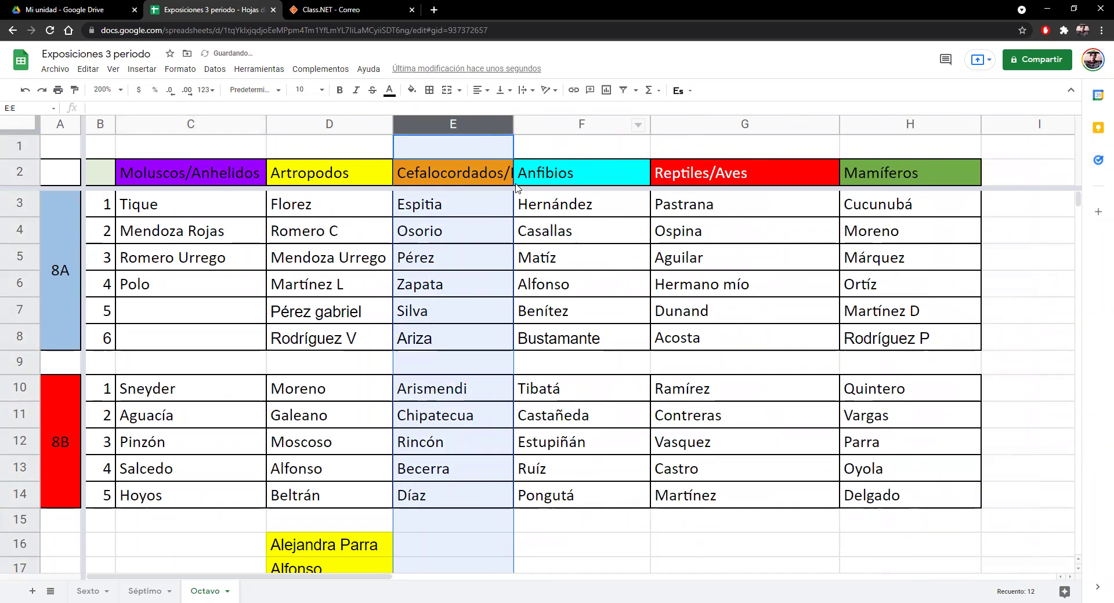
left_click_drag(513, 124, 553, 124)
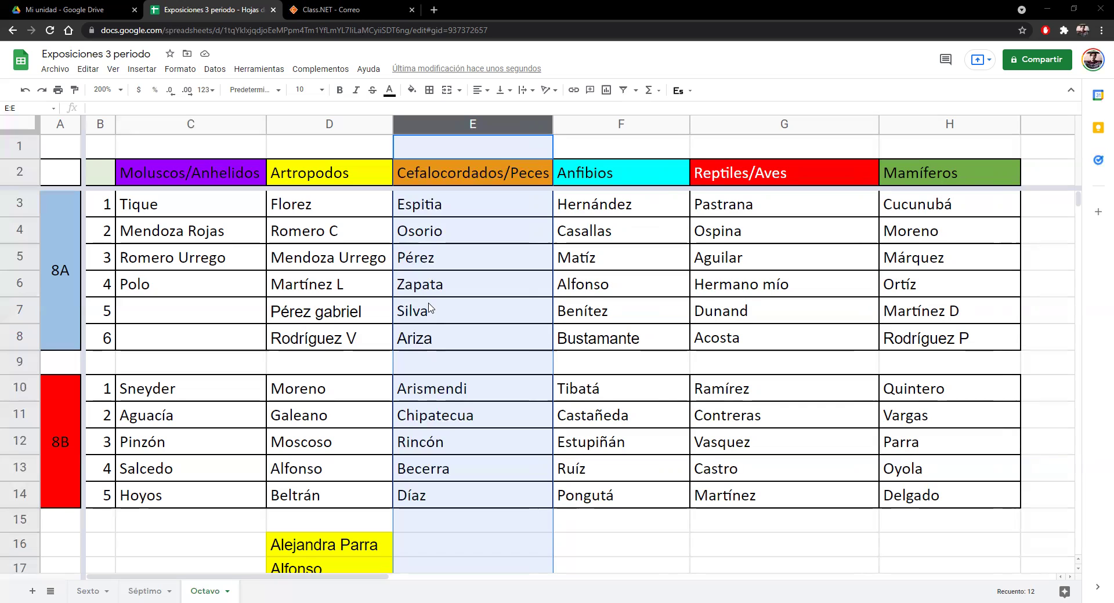
left_click(712, 260)
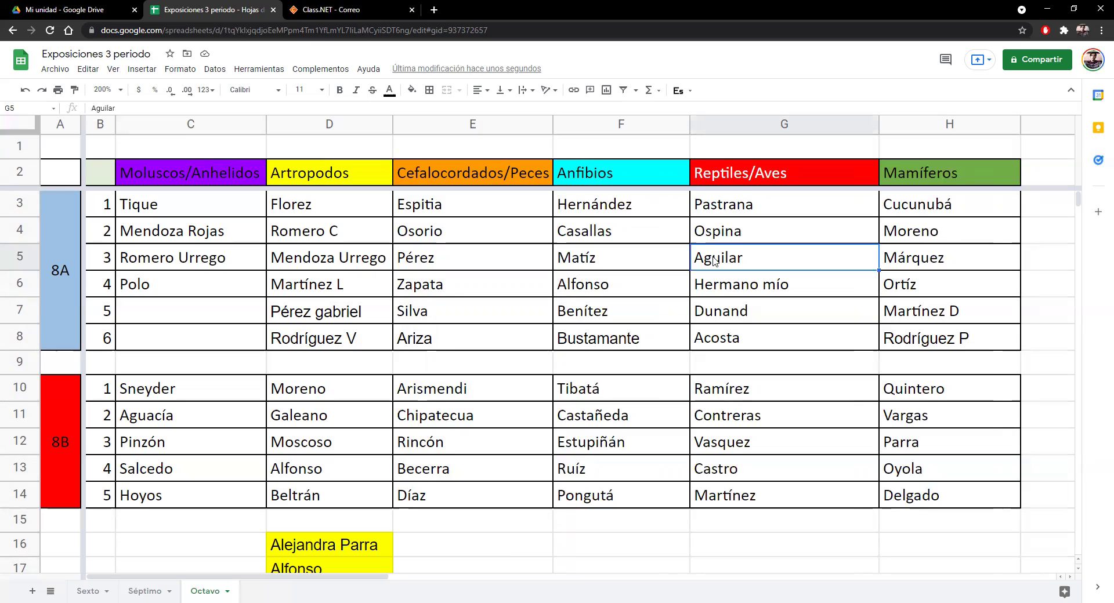
key("Left")
key("Left")
key("Left")
key("Left")
key("Left")
key("Left")
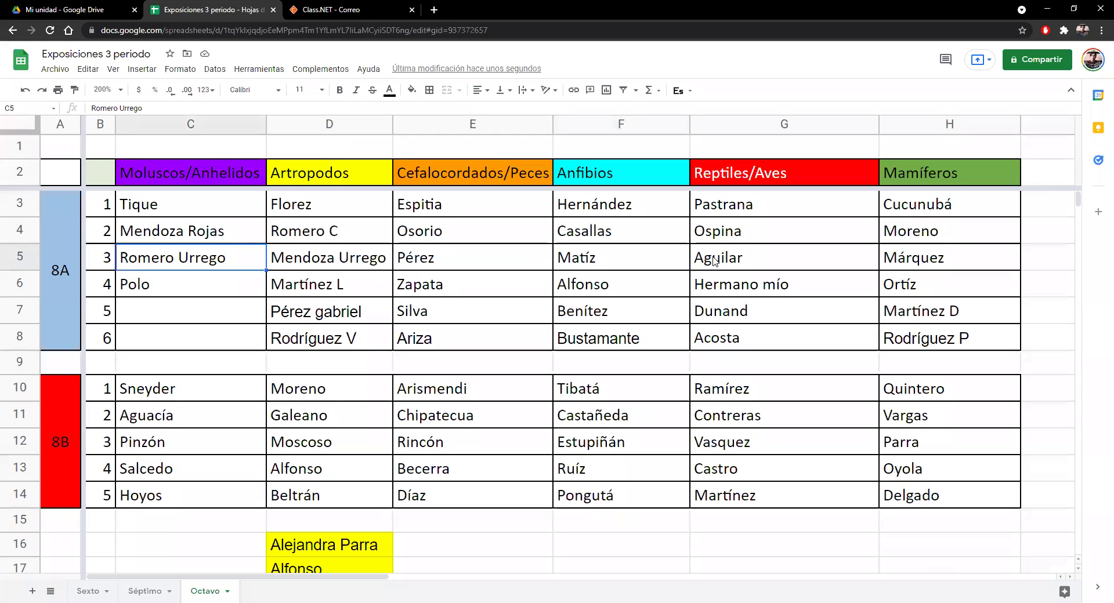
key("Right")
key("Right")
key("Right")
key("Right")
key("Right")
key("Right")
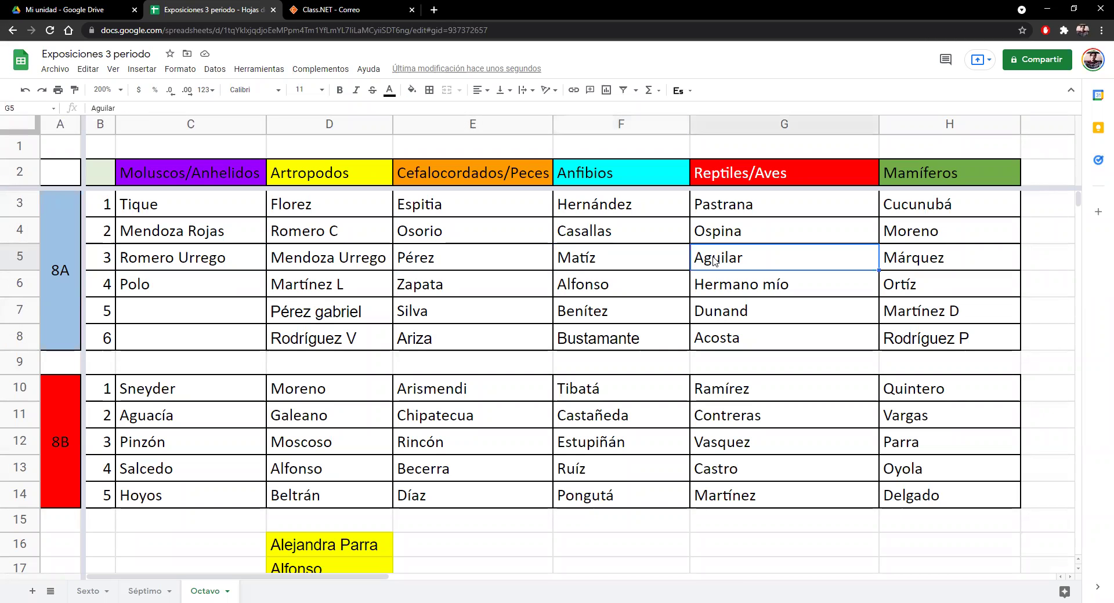
key("Left")
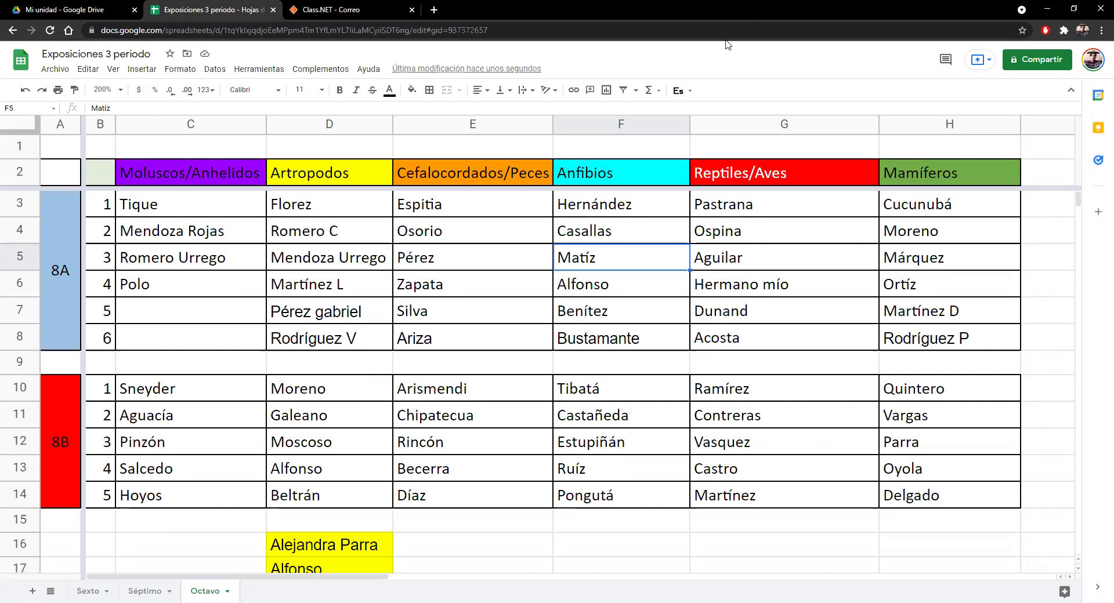
key("ctrl+Tab")
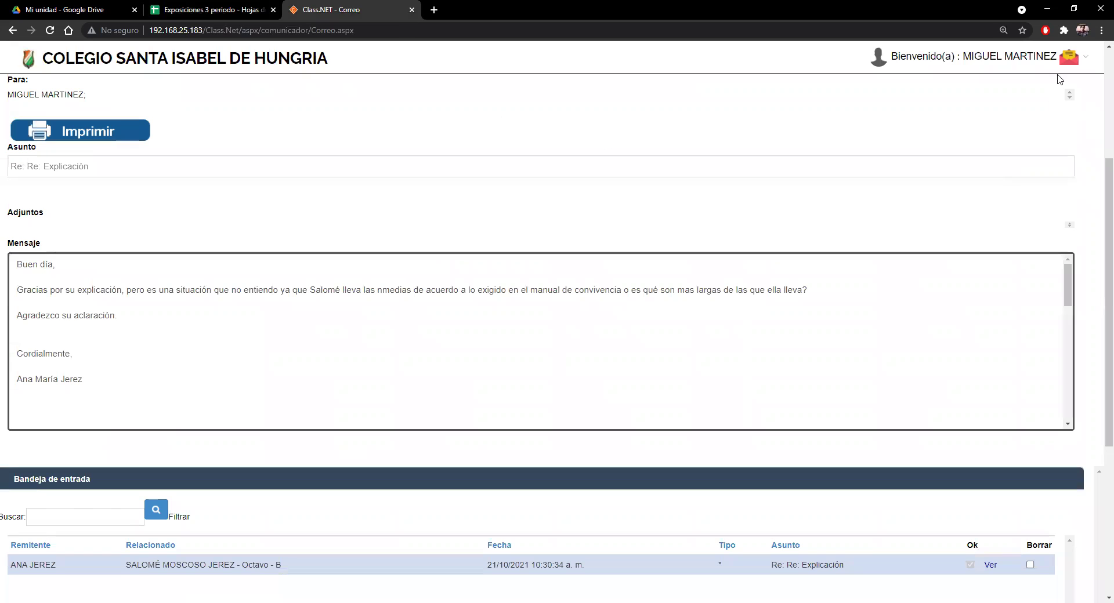
left_click(1053, 70)
key("ctrl+shift+Tab")
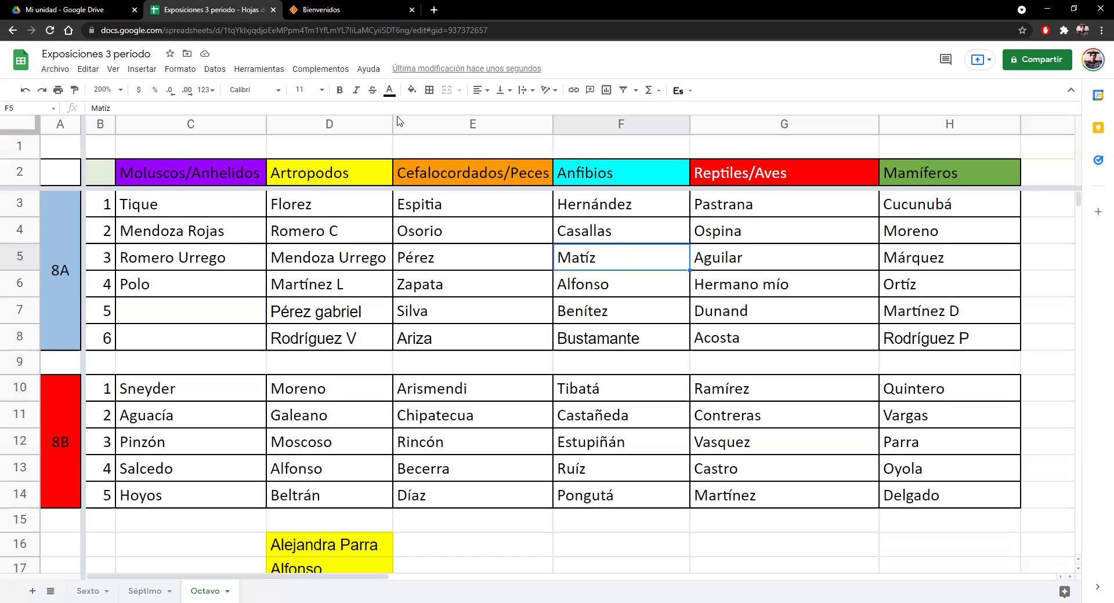
- Close the Bienvenidos tab, reset page zoom to 100 %, and open a new tab
left_click(411, 10)
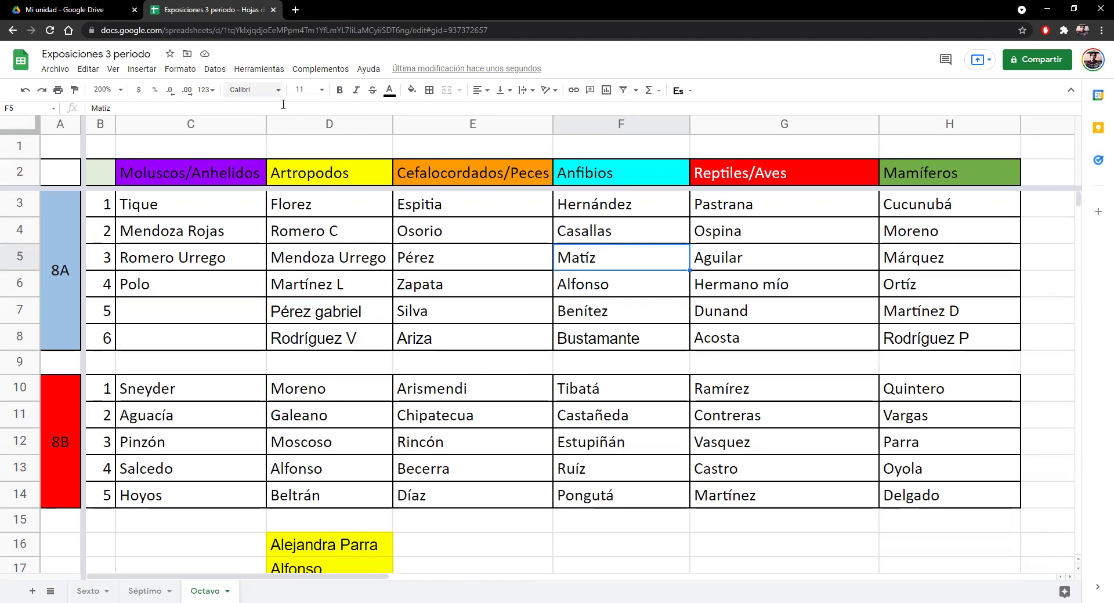
key("ctrl+plus")
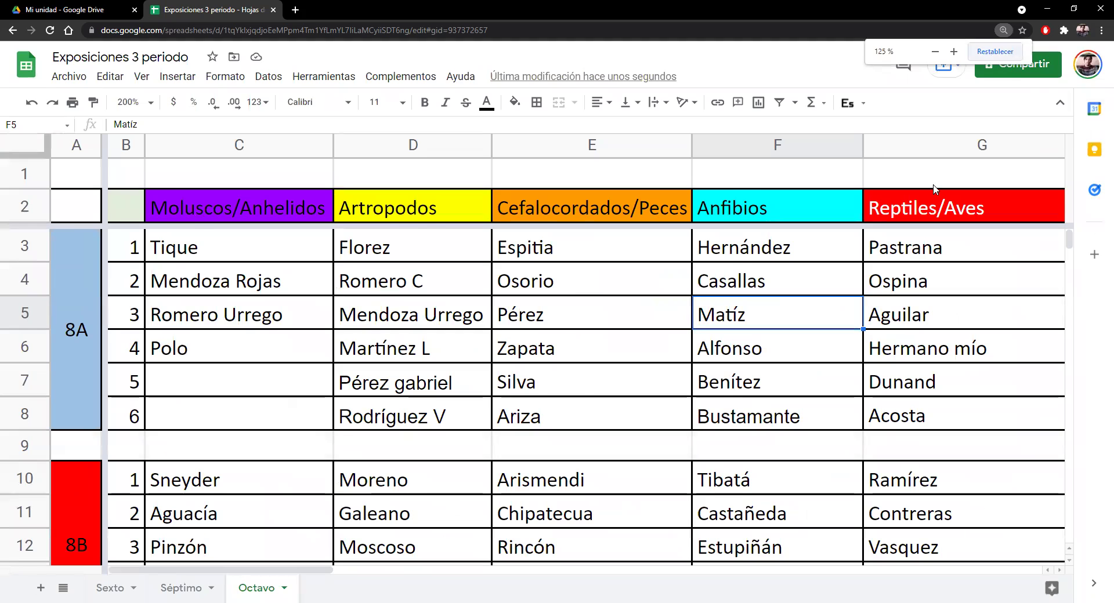
left_click(994, 56)
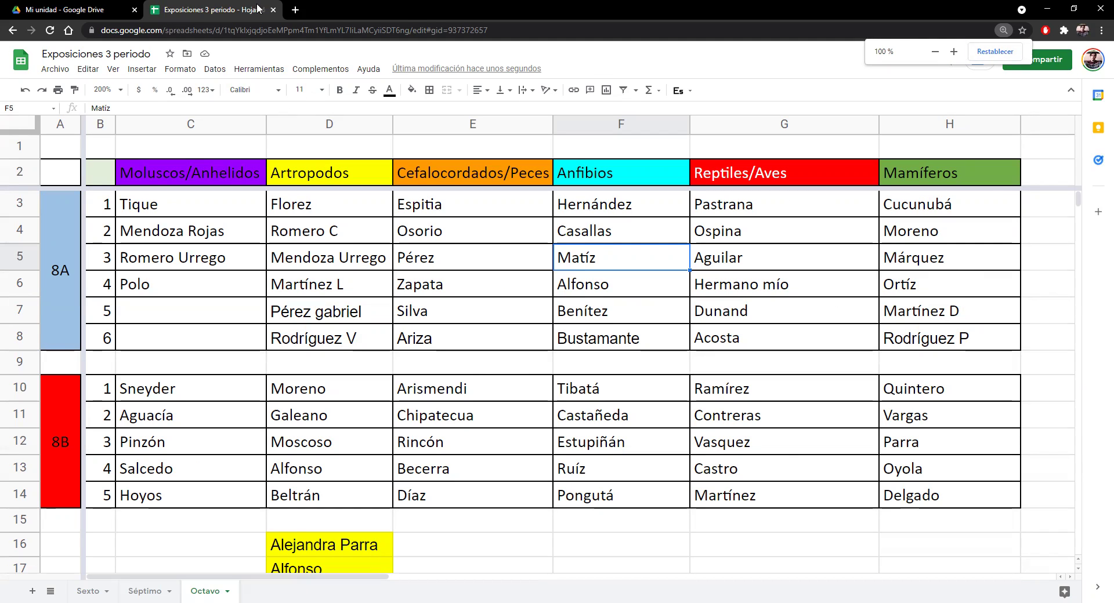
left_click(296, 10)
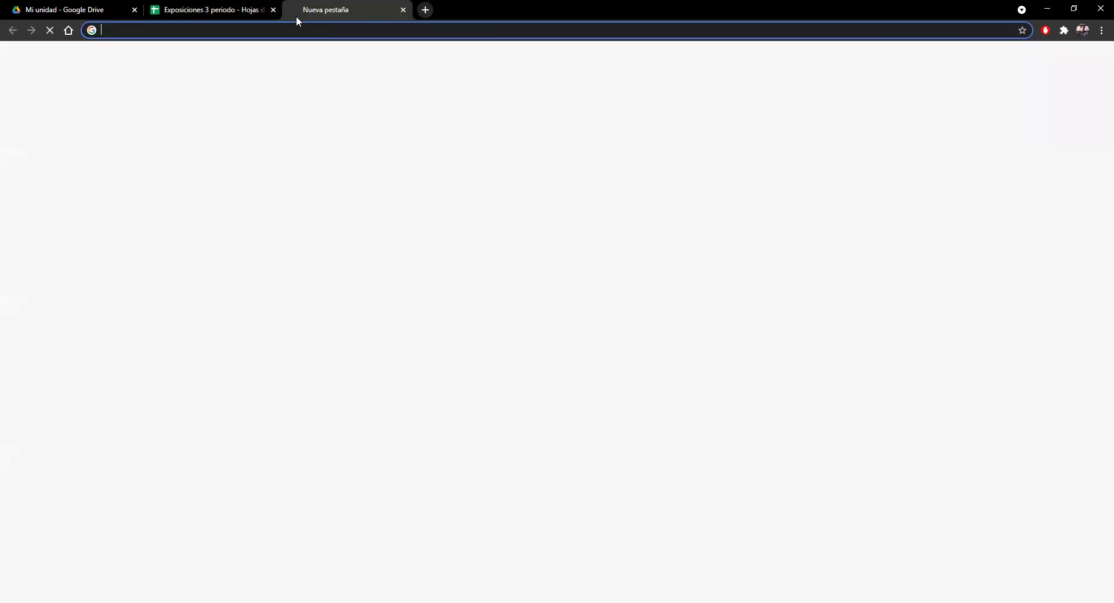
- Close the Mi unidad tab and search Google Images for 'mitosis'
left_click(135, 9)
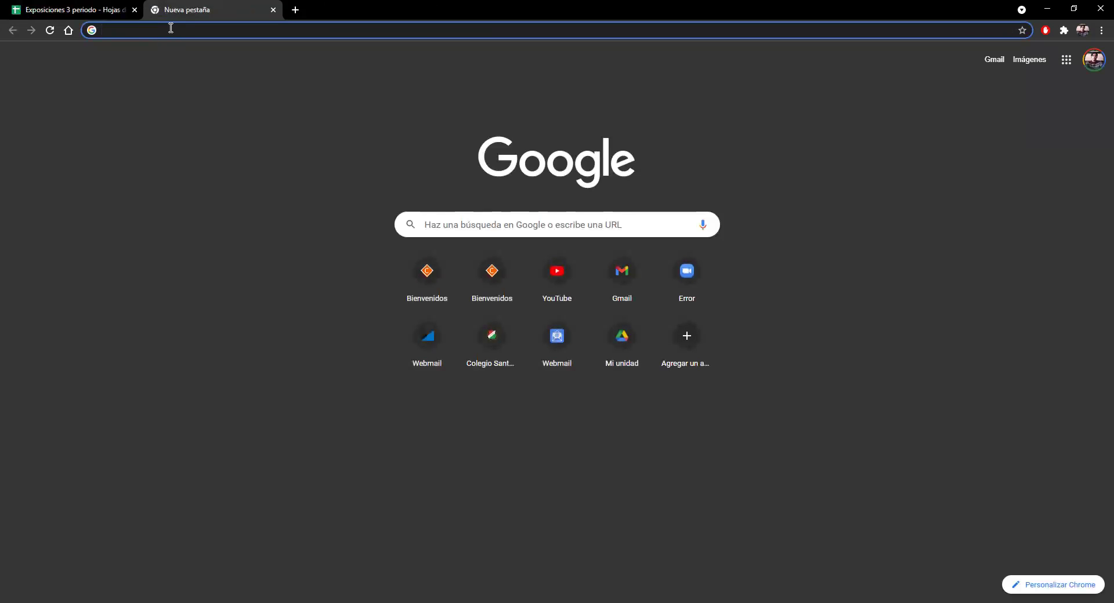
left_click(169, 30)
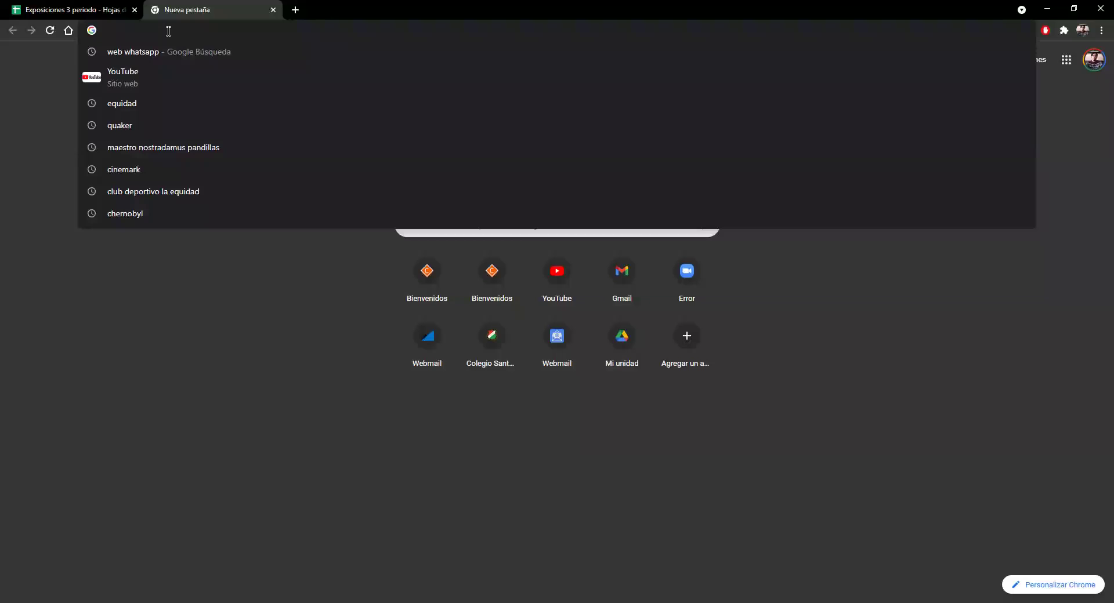
type("mitosis")
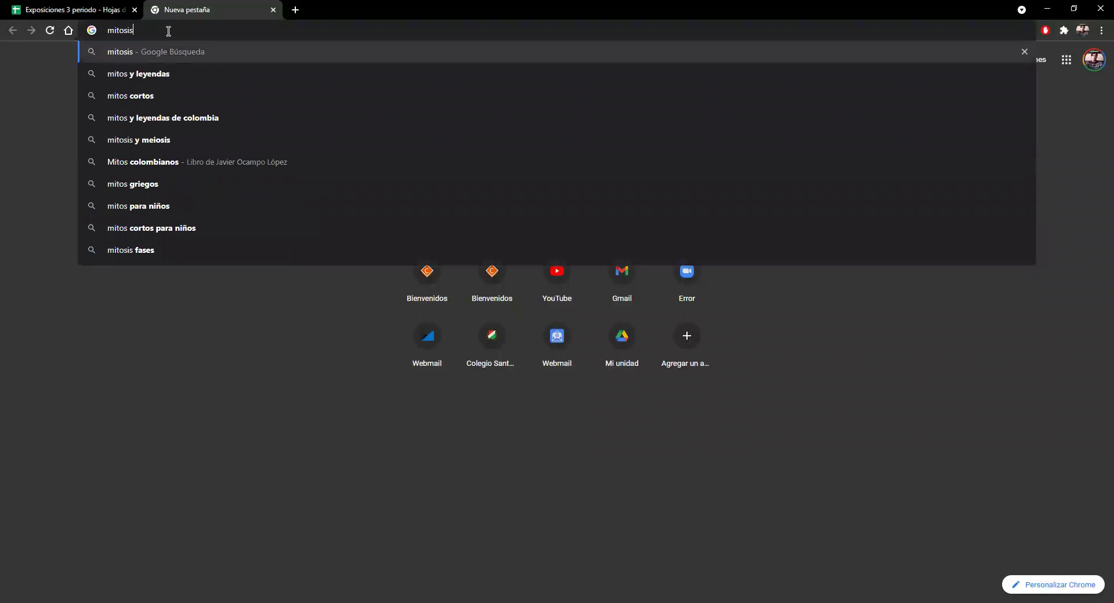
key("Return")
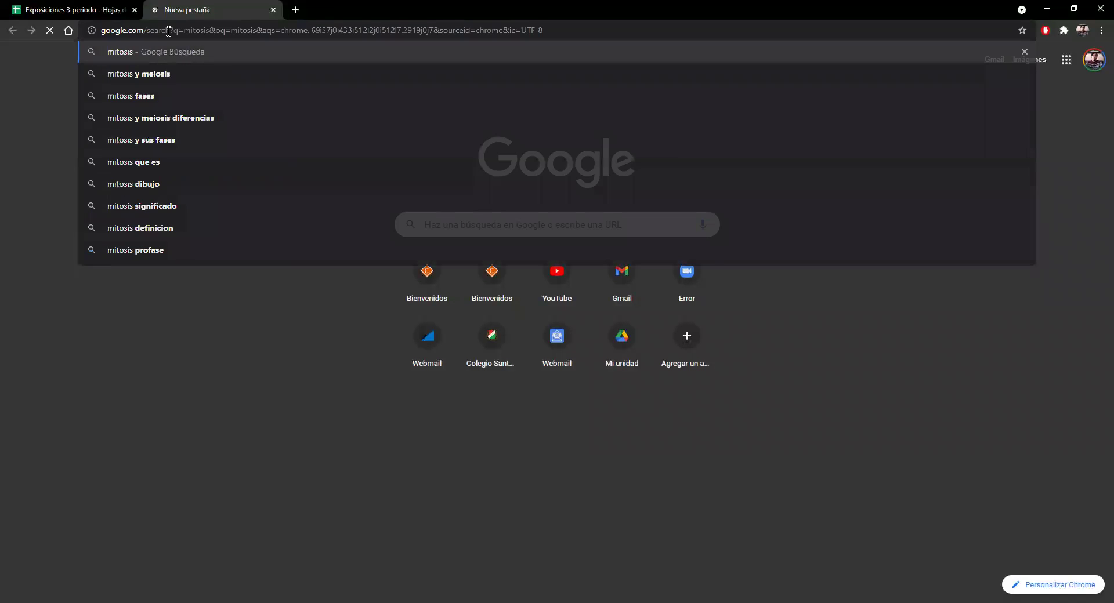
left_click(172, 106)
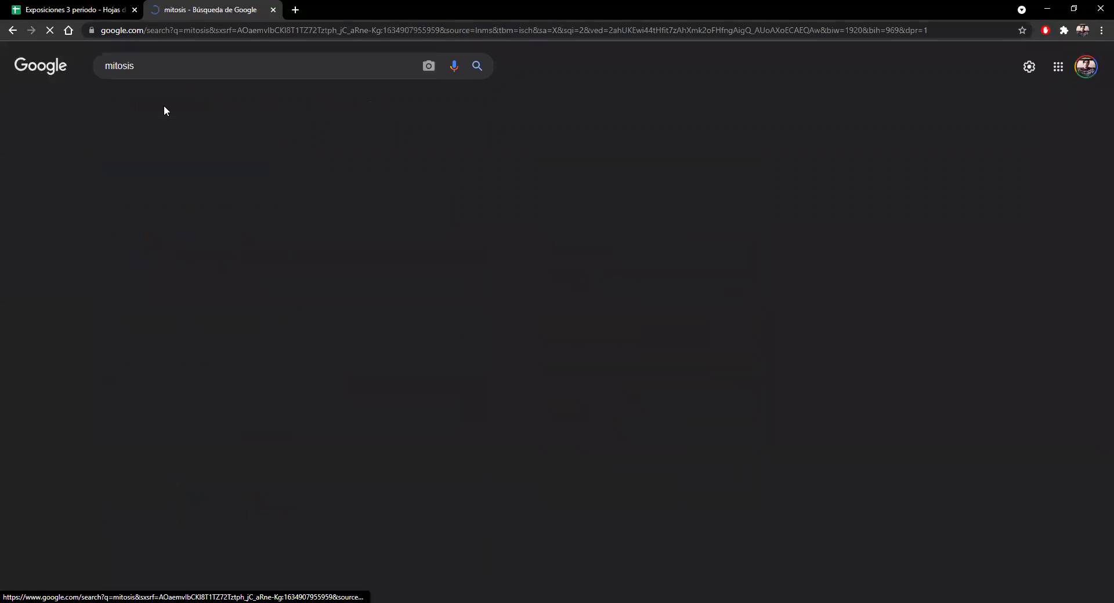